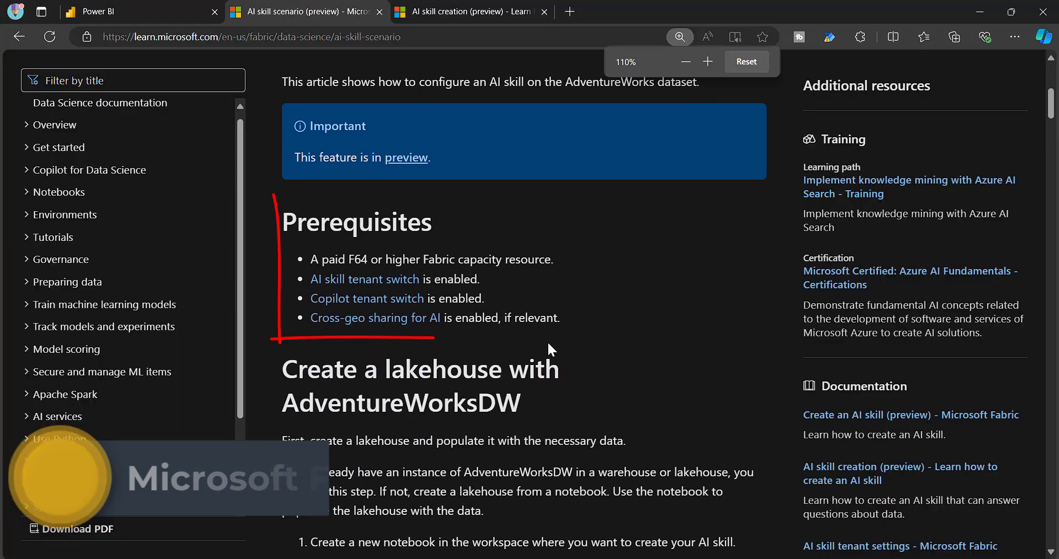
- Highlight the AI skill Prerequisites section and its bullets on F64 capacity and tenant switches
{"action": "left_click_drag", "start_coordinate": [547, 341], "coordinate": [628, 306]}
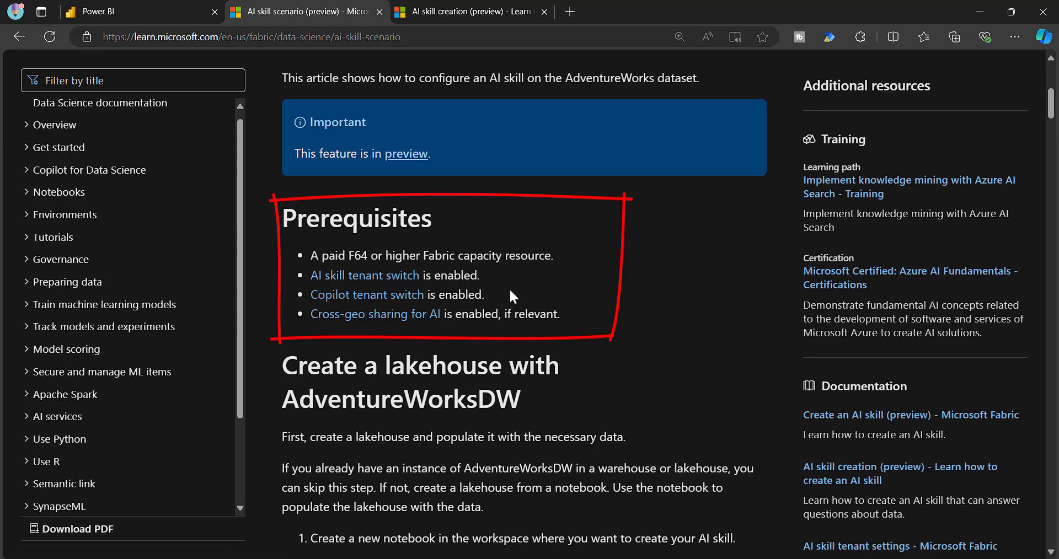
{"action": "left_click_drag", "start_coordinate": [571, 313], "coordinate": [301, 256]}
- Check the Demo GenAI workspace's license info for Fabric capacity, then close workspace settings
{"action": "left_click", "coordinate": [589, 286]}
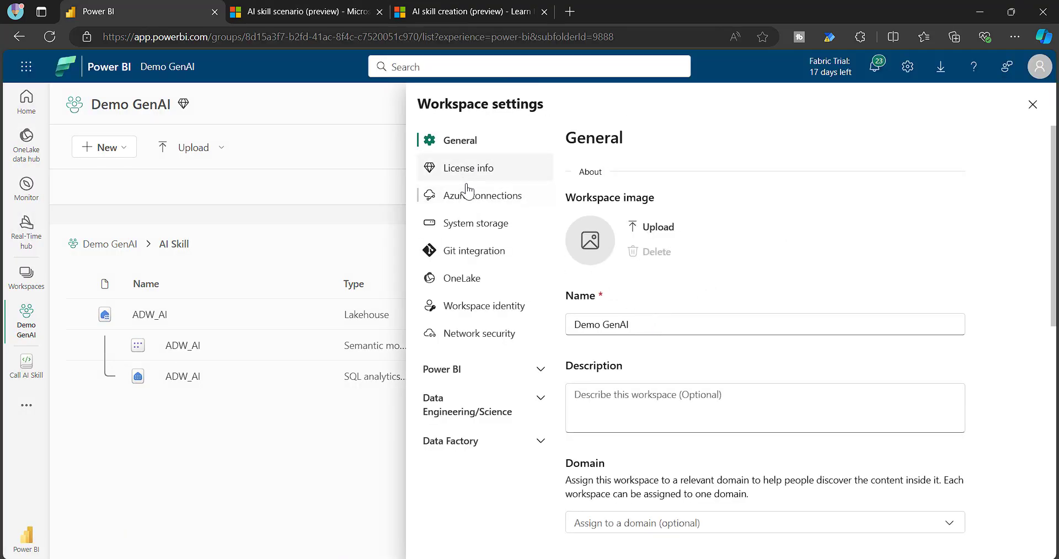
{"action": "left_click", "coordinate": [466, 168]}
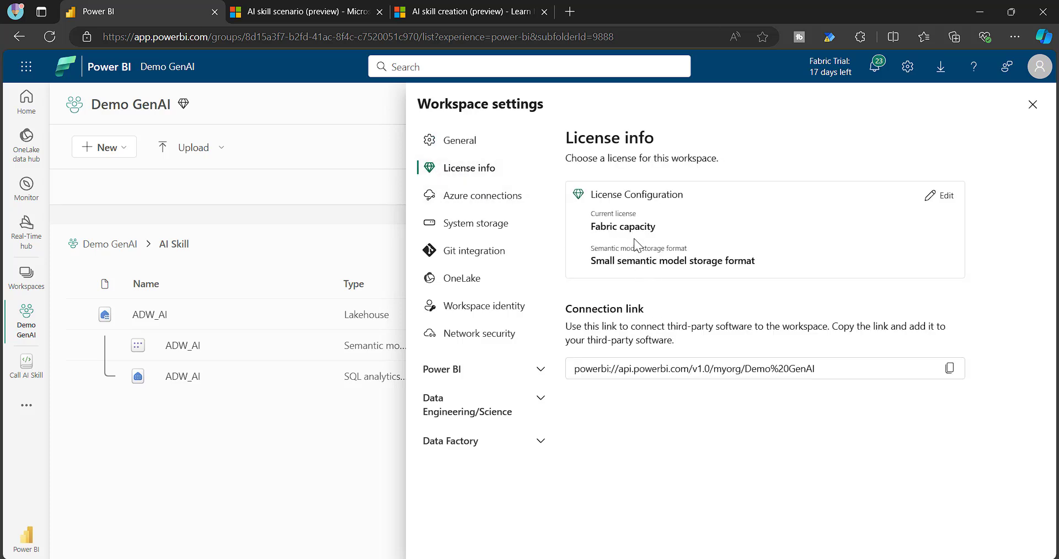
{"action": "left_click", "coordinate": [1033, 106]}
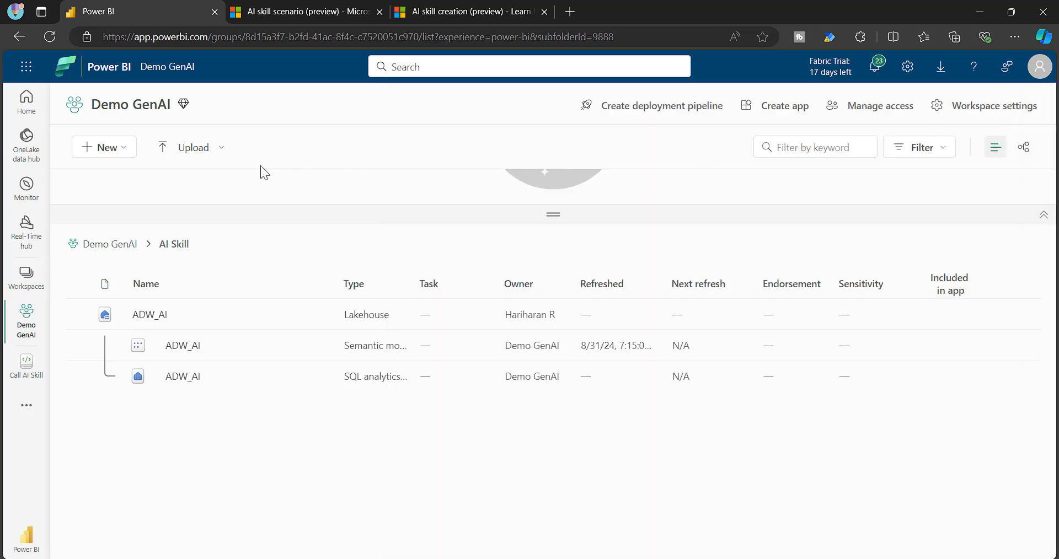
- Bring up the full new-item gallery and choose AI Skill (preview) under Data Science
{"action": "left_click", "coordinate": [122, 155]}
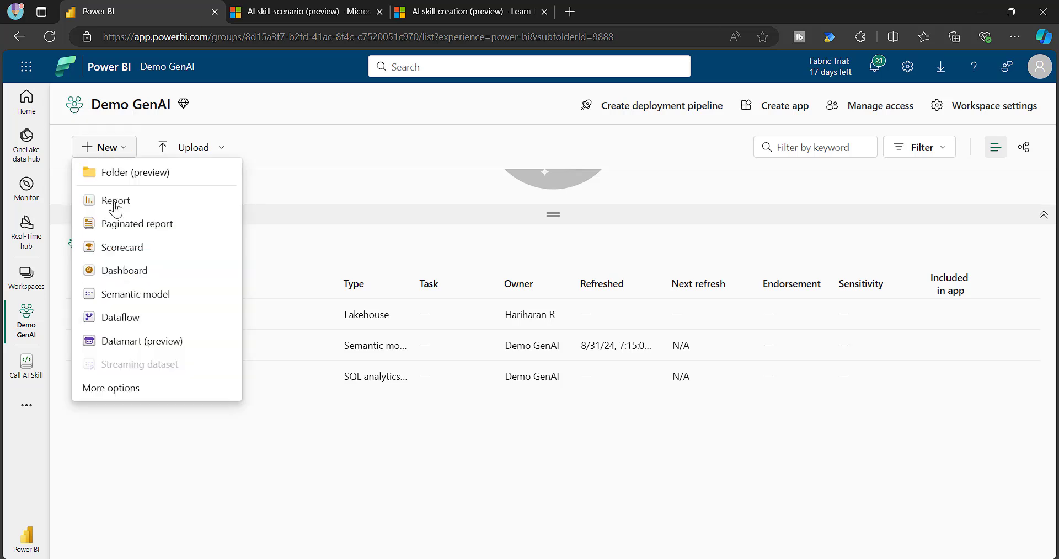
{"action": "left_click", "coordinate": [113, 392]}
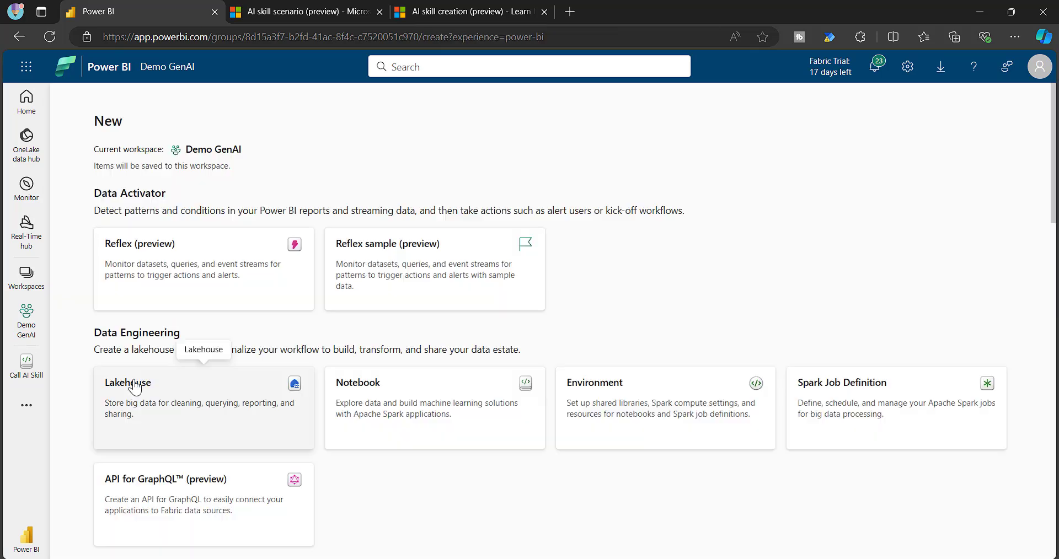
{"action": "scroll", "coordinate": [331, 393], "scroll_direction": "down", "scroll_amount": 5}
{"action": "scroll", "coordinate": [331, 393], "scroll_direction": "down", "scroll_amount": 3}
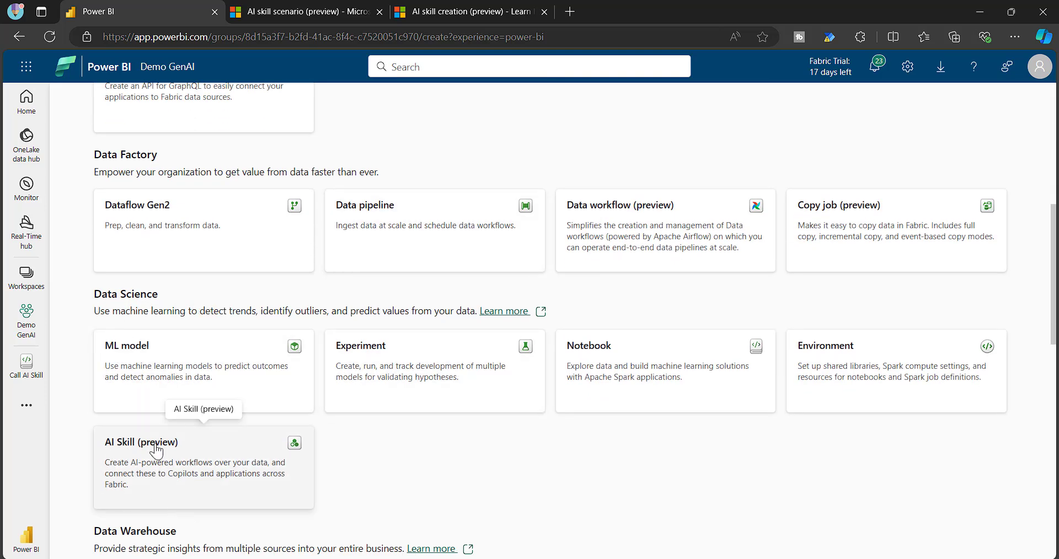
{"action": "left_click", "coordinate": [138, 452]}
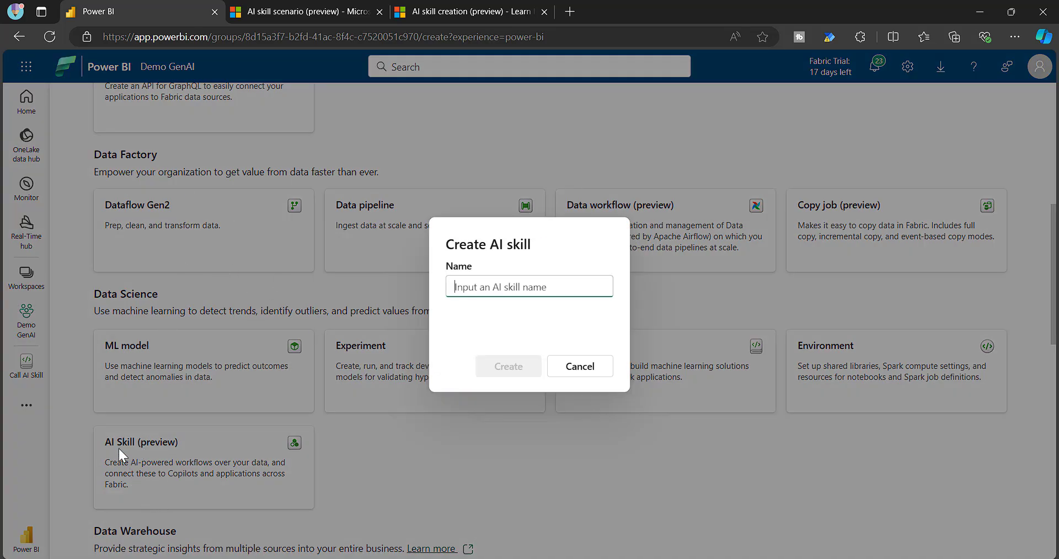
- Create the AI skill MyDemoAI and connect the ADW_AI lakehouse from OneLake data hub
{"action": "left_click", "coordinate": [491, 288]}
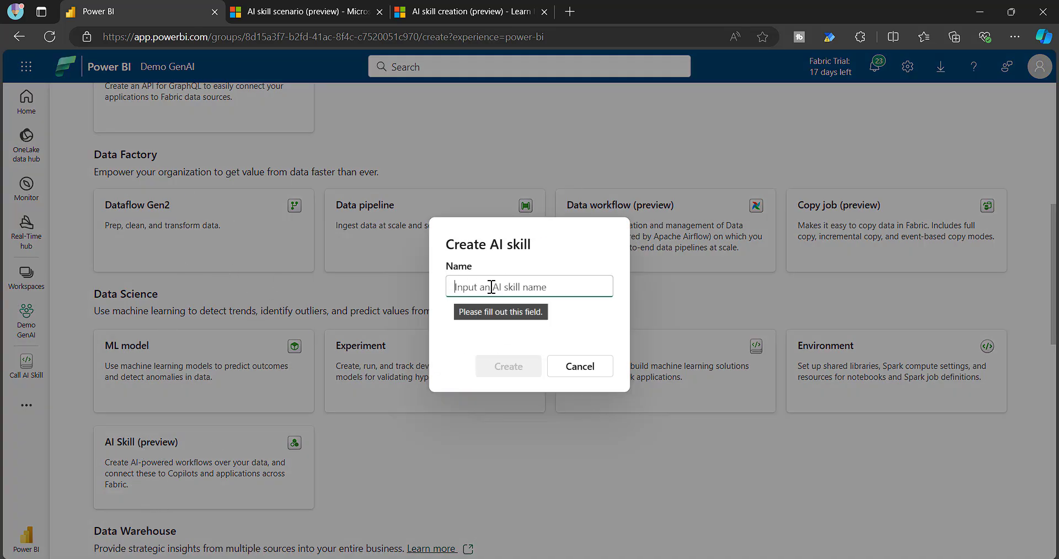
{"action": "type", "text": "My"}
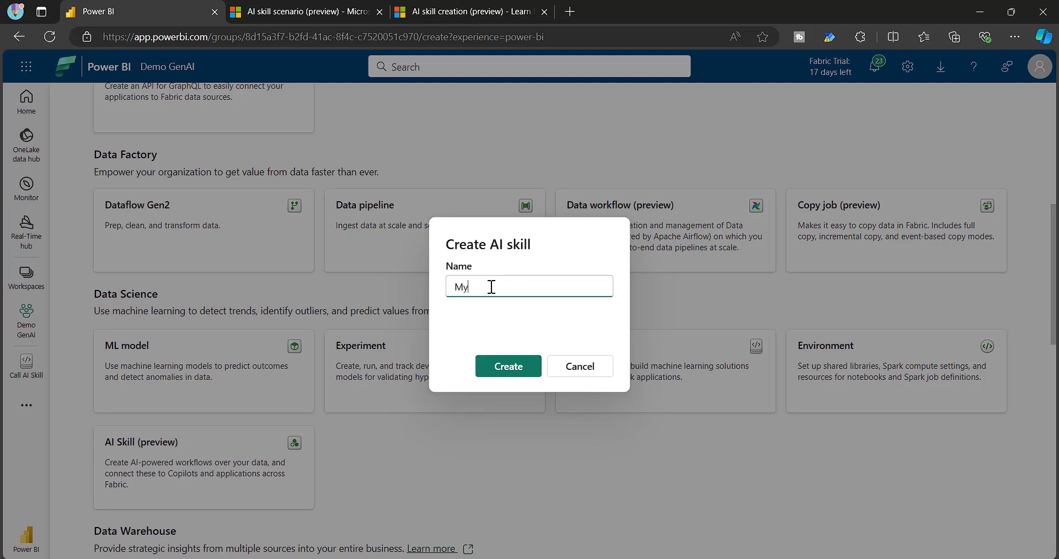
{"action": "type", "text": "DemoAI"}
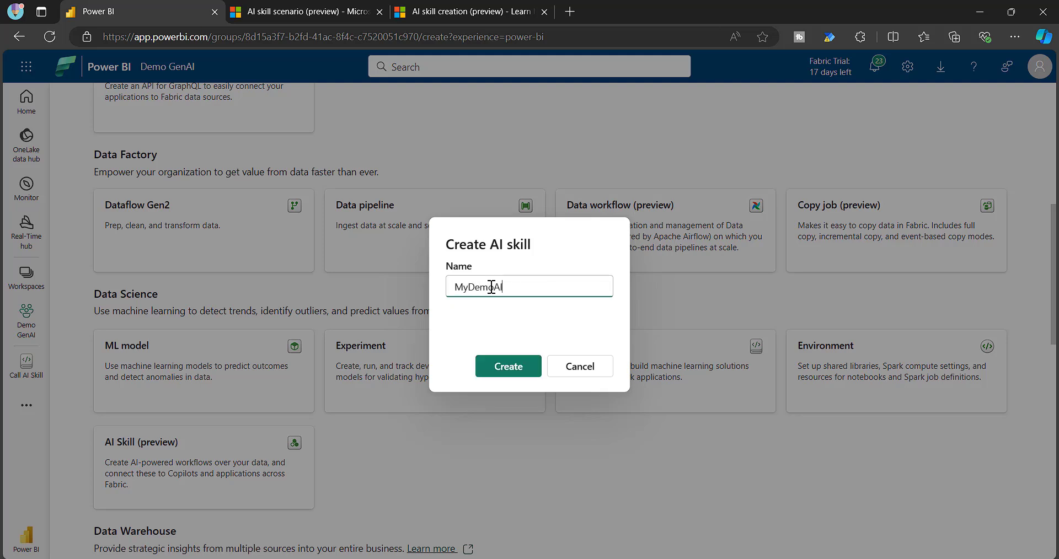
{"action": "left_click", "coordinate": [505, 368]}
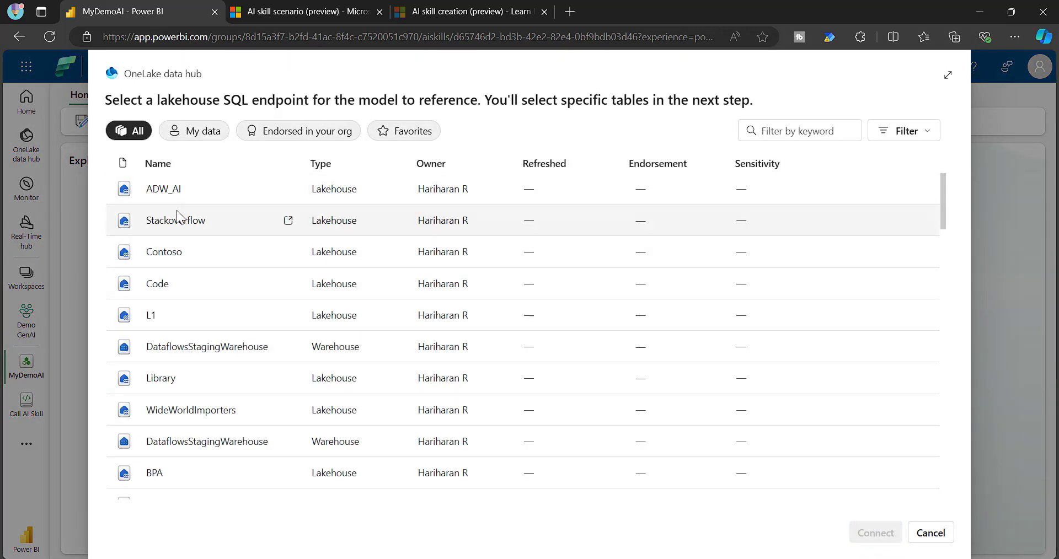
{"action": "left_click", "coordinate": [164, 193]}
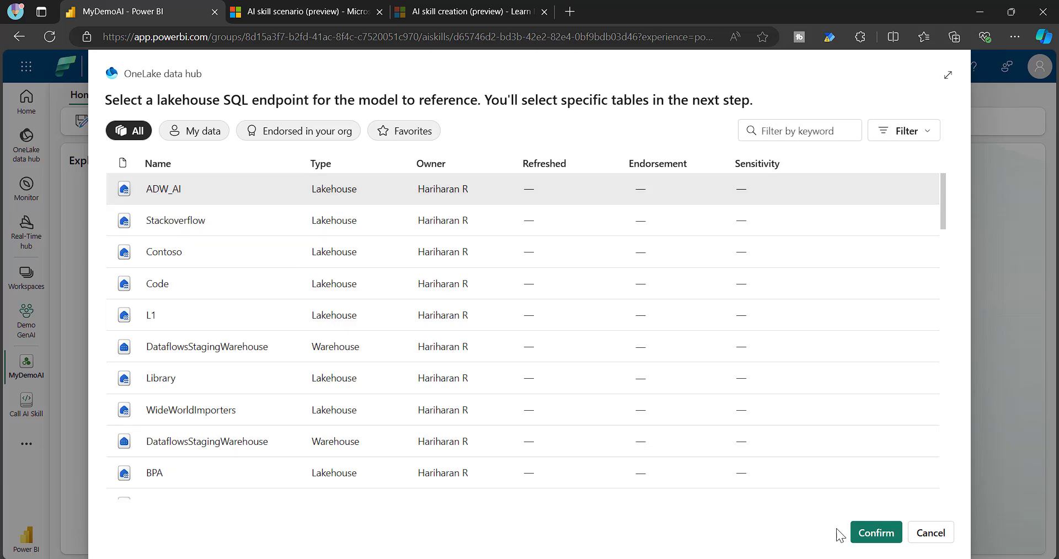
{"action": "left_click", "coordinate": [861, 533]}
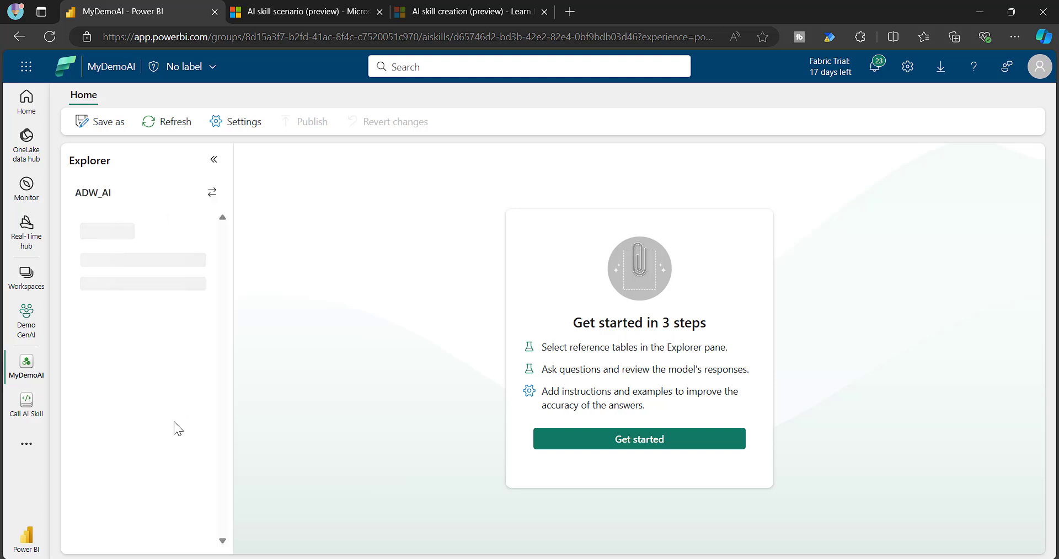
- Widen the Explorer and tick dimcustomer, dimaccount, dimdate, dimgeography, dimorganization, dimproduct and dimproductcategory
{"action": "left_click_drag", "start_coordinate": [232, 379], "coordinate": [315, 385]}
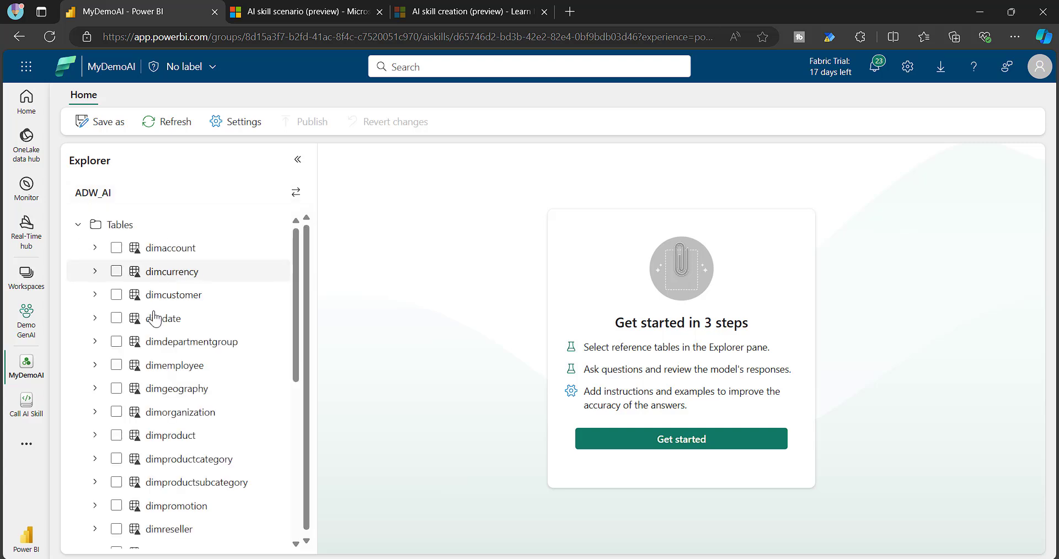
{"action": "left_click_drag", "start_coordinate": [317, 378], "coordinate": [400, 390]}
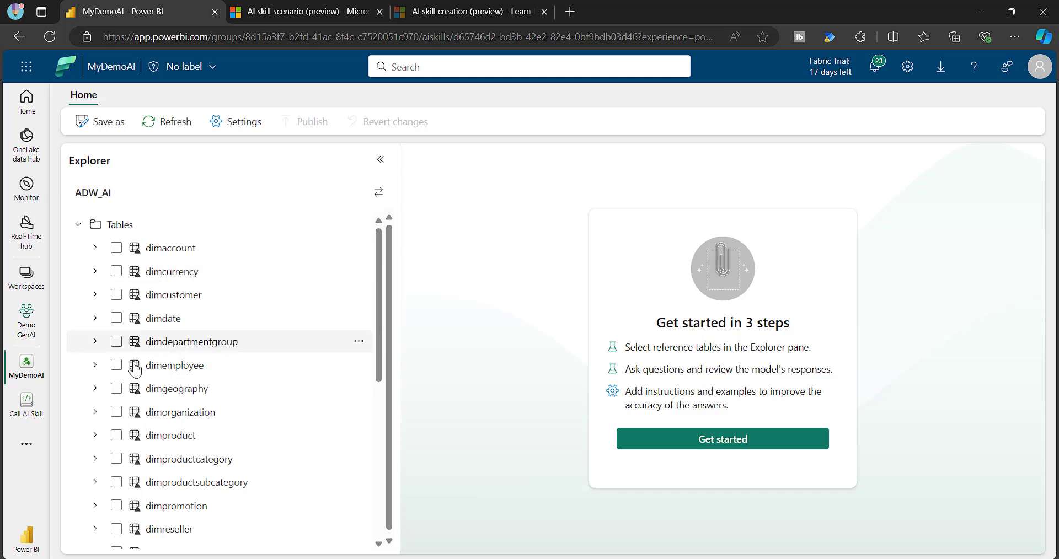
{"action": "left_click", "coordinate": [116, 294]}
{"action": "left_click", "coordinate": [116, 248]}
{"action": "left_click", "coordinate": [117, 318]}
{"action": "left_click", "coordinate": [116, 388]}
{"action": "left_click", "coordinate": [117, 414]}
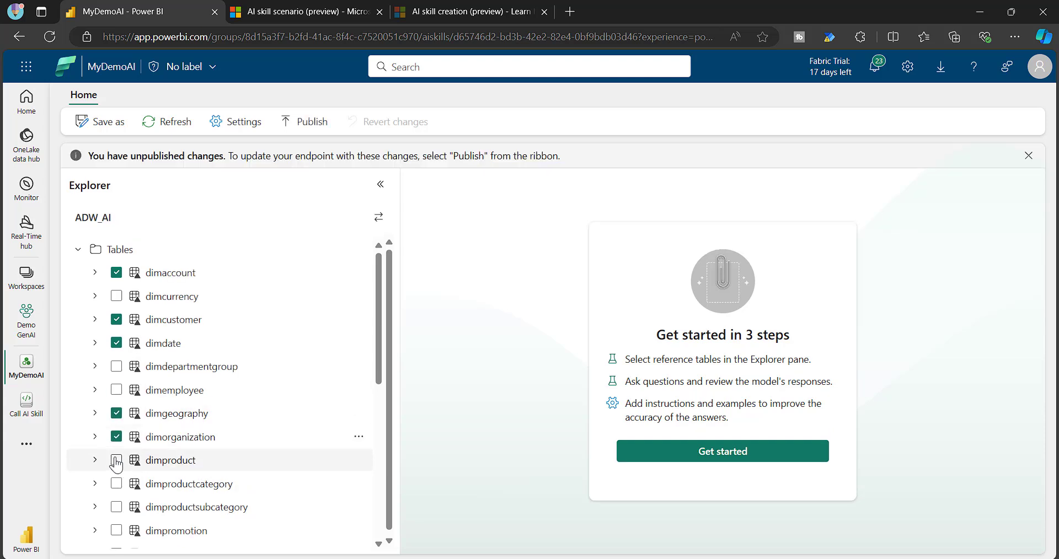
{"action": "left_click", "coordinate": [117, 460]}
{"action": "left_click", "coordinate": [116, 483]}
- Tick the factinternetsales and factresellersales tables as references
{"action": "scroll", "coordinate": [208, 458], "scroll_direction": "down", "scroll_amount": 5}
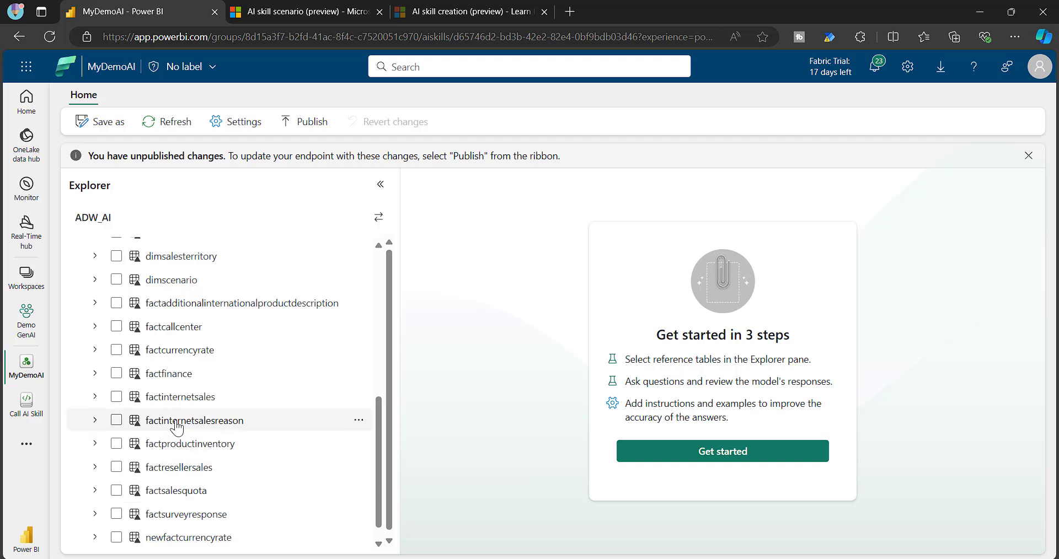
{"action": "left_click", "coordinate": [116, 397]}
{"action": "left_click", "coordinate": [119, 468]}
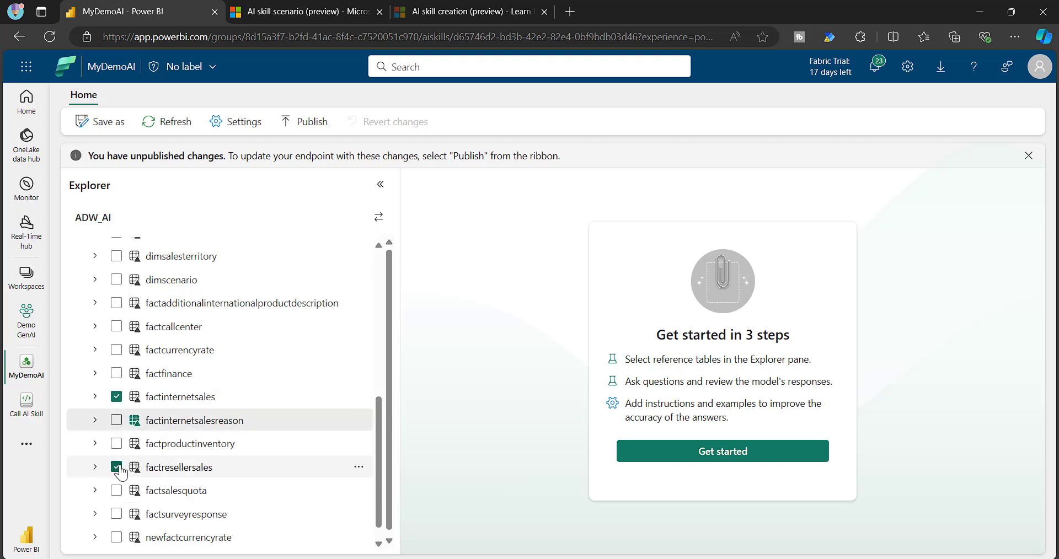
{"action": "scroll", "coordinate": [223, 441], "scroll_direction": "up", "scroll_amount": 5}
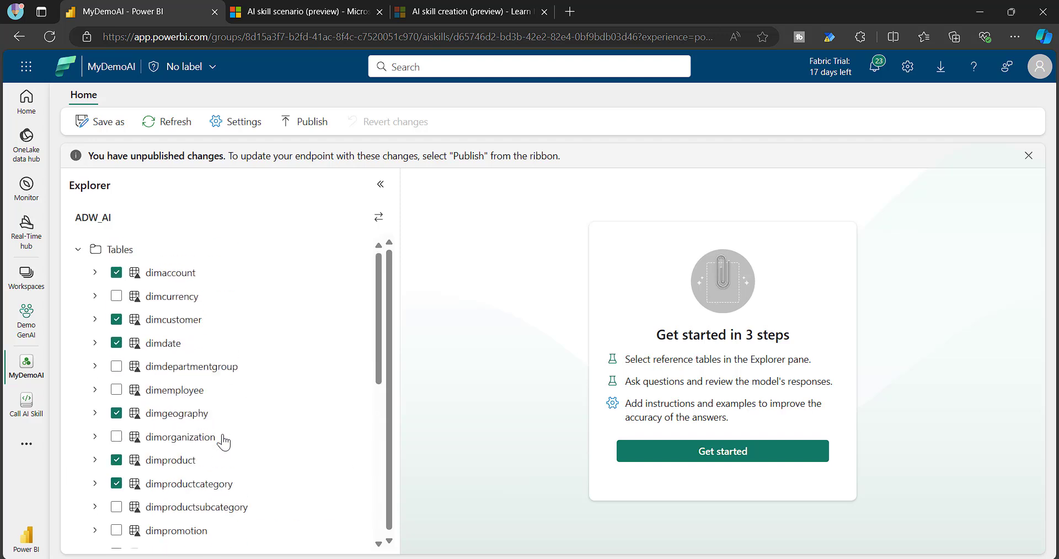
{"action": "scroll", "coordinate": [223, 441], "scroll_direction": "down", "scroll_amount": 5}
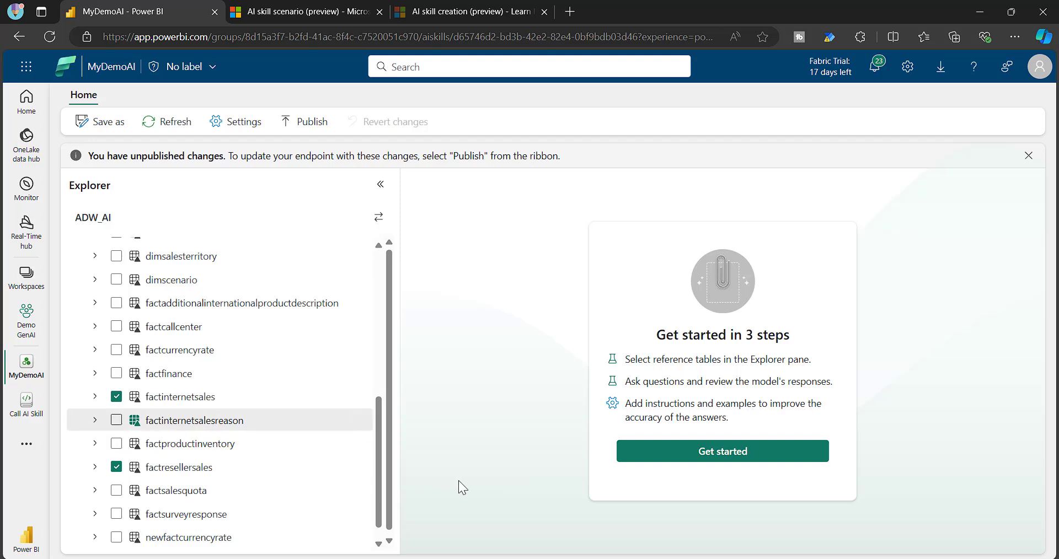
{"action": "left_click", "coordinate": [716, 460]}
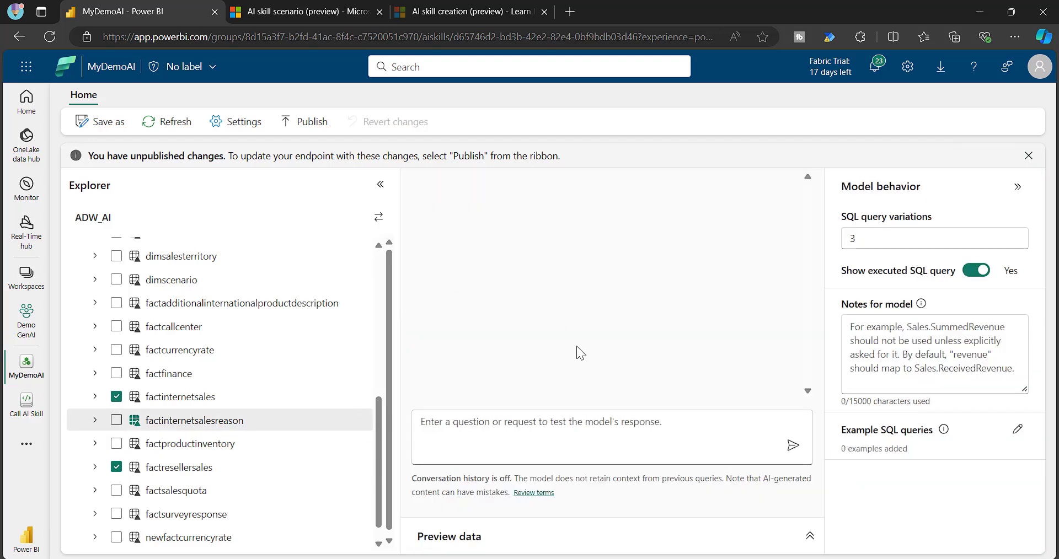
{"action": "left_click", "coordinate": [455, 430]}
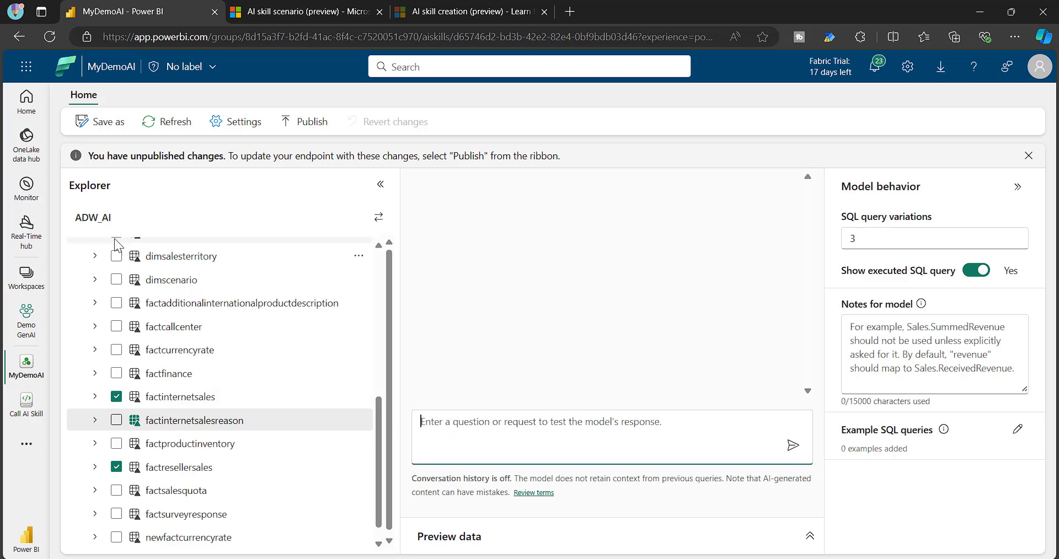
{"action": "left_click", "coordinate": [331, 428]}
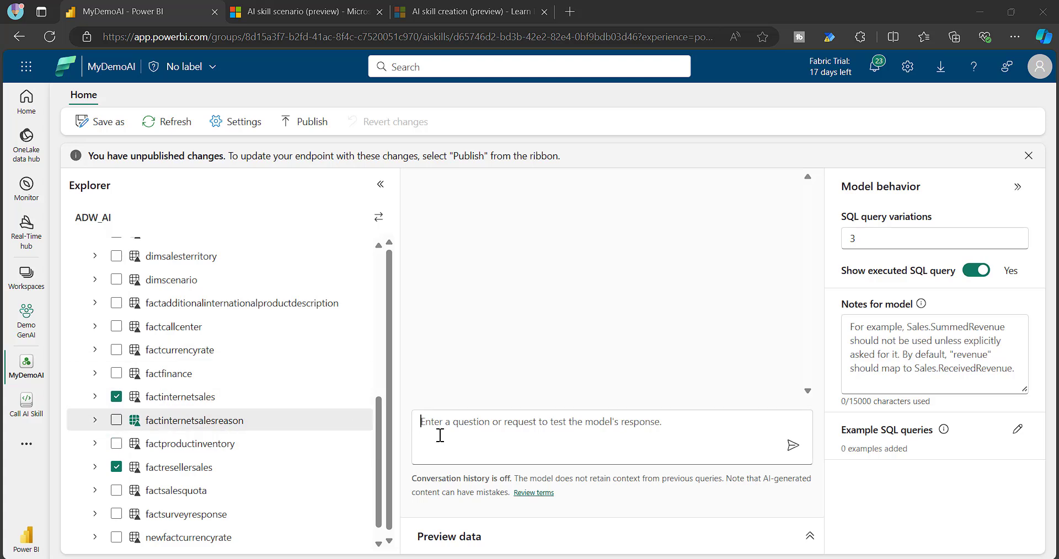
{"action": "type", "text": "What is the most sold product?"}
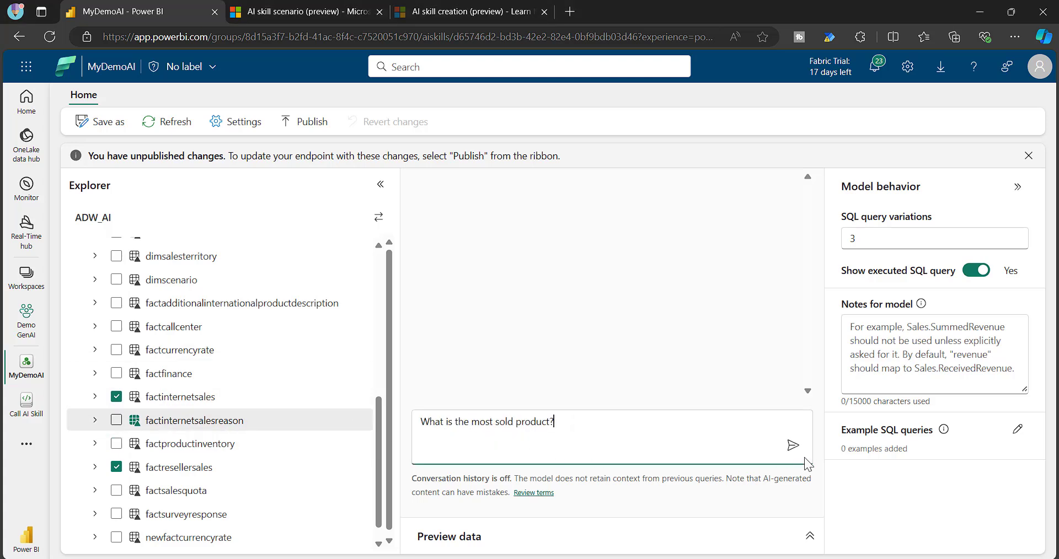
{"action": "left_click", "coordinate": [792, 446]}
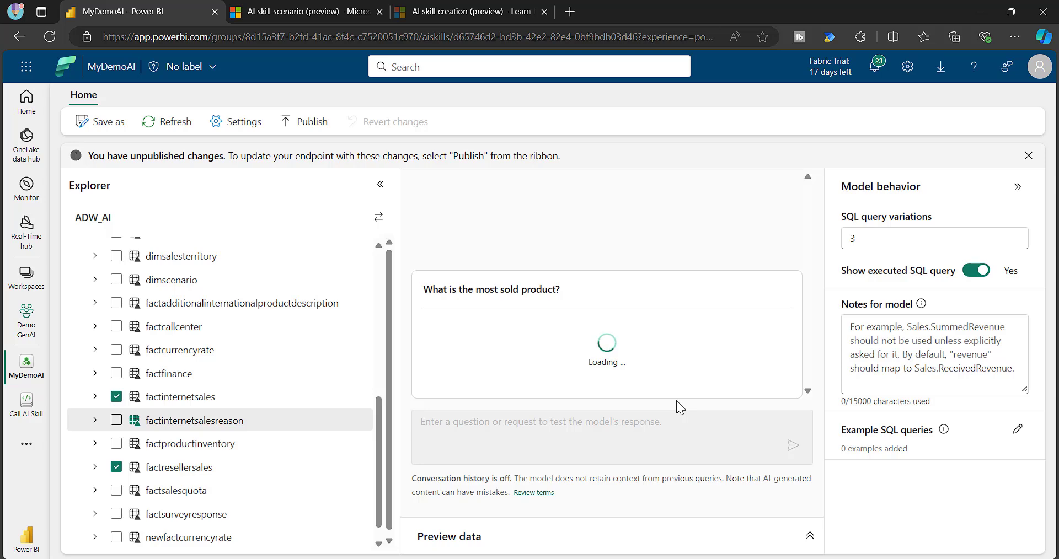
{"action": "scroll", "coordinate": [650, 354], "scroll_direction": "up", "scroll_amount": 2}
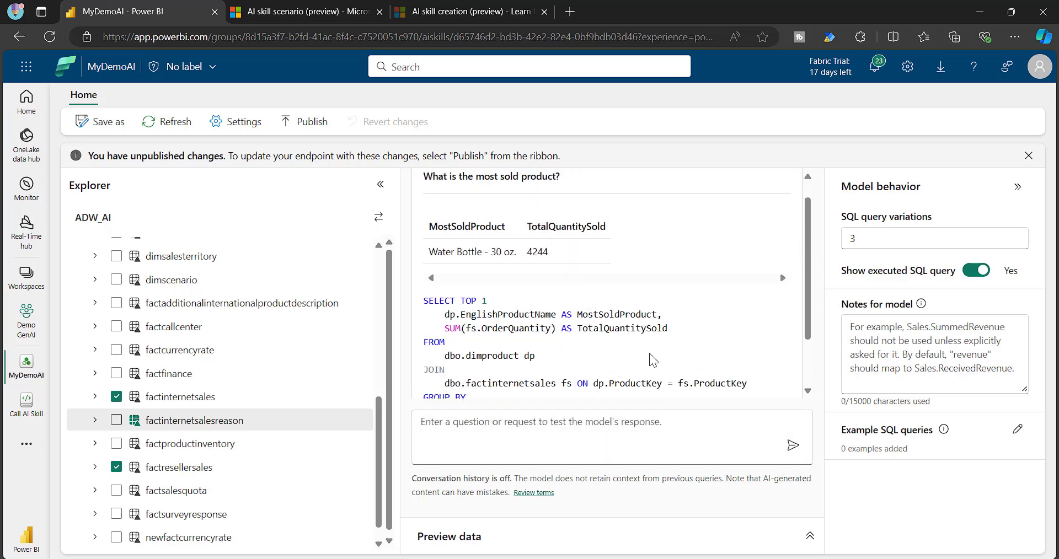
{"action": "scroll", "coordinate": [574, 358], "scroll_direction": "down", "scroll_amount": 2}
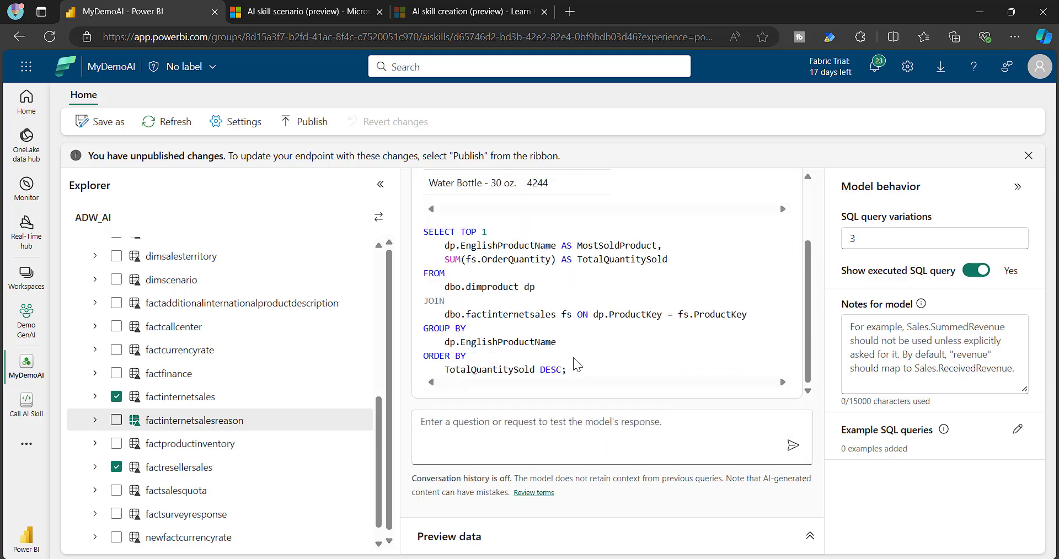
{"action": "scroll", "coordinate": [578, 374], "scroll_direction": "up", "scroll_amount": 3}
{"action": "left_click_drag", "start_coordinate": [565, 201], "coordinate": [411, 206]}
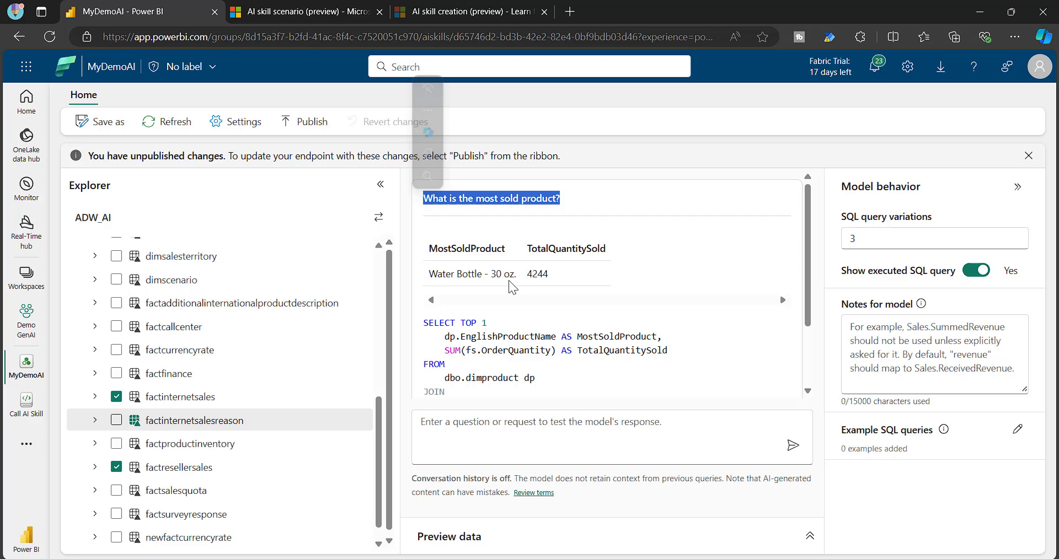
{"action": "left_click", "coordinate": [595, 368]}
{"action": "scroll", "coordinate": [595, 369], "scroll_direction": "down", "scroll_amount": 2}
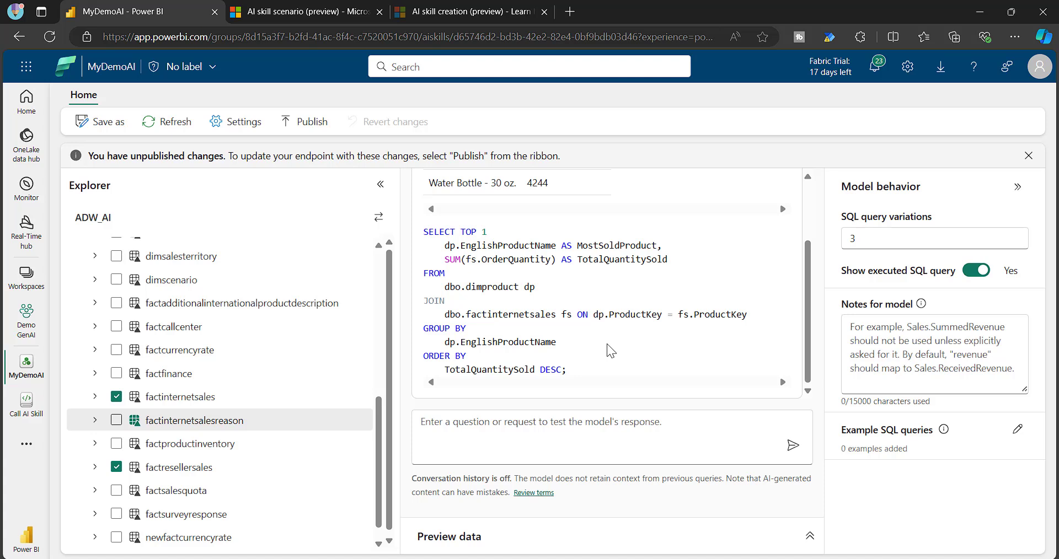
{"action": "scroll", "coordinate": [606, 343], "scroll_direction": "up", "scroll_amount": 1}
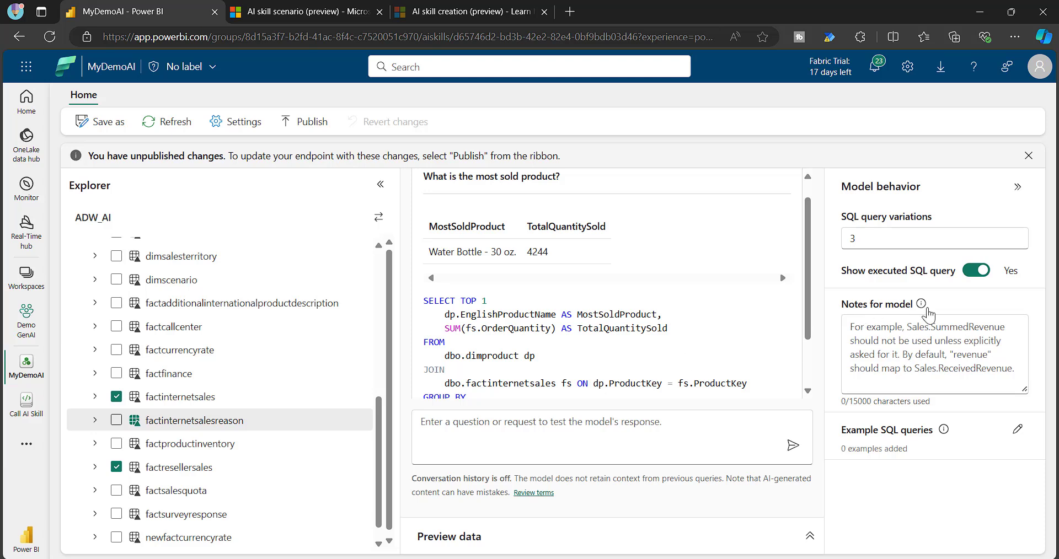
- Paste guidance into the model notes: most sold means total sales revenue, FactInternetSales primary
{"action": "left_click", "coordinate": [922, 355]}
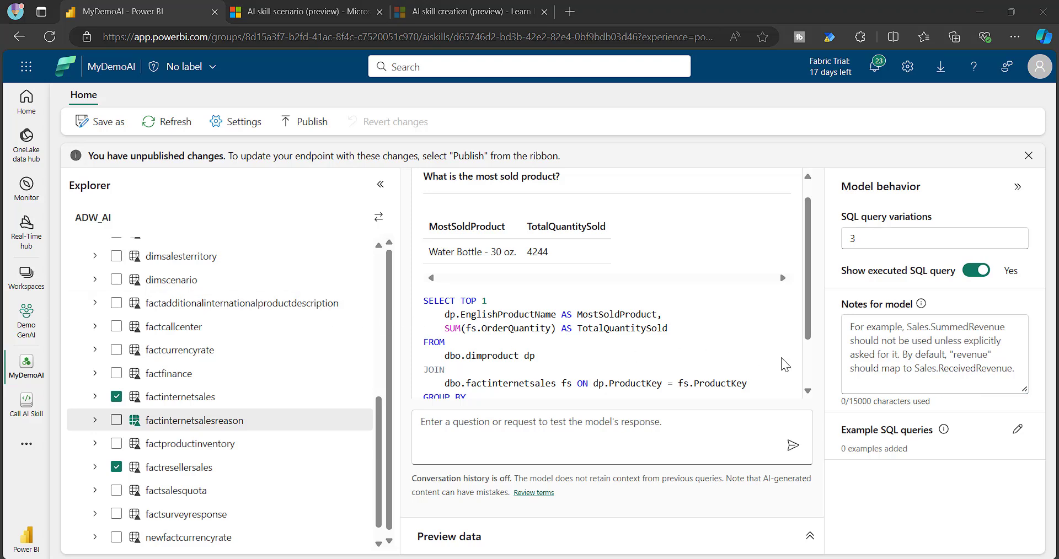
{"action": "left_click", "coordinate": [929, 358]}
{"action": "key", "text": "ctrl+v"}
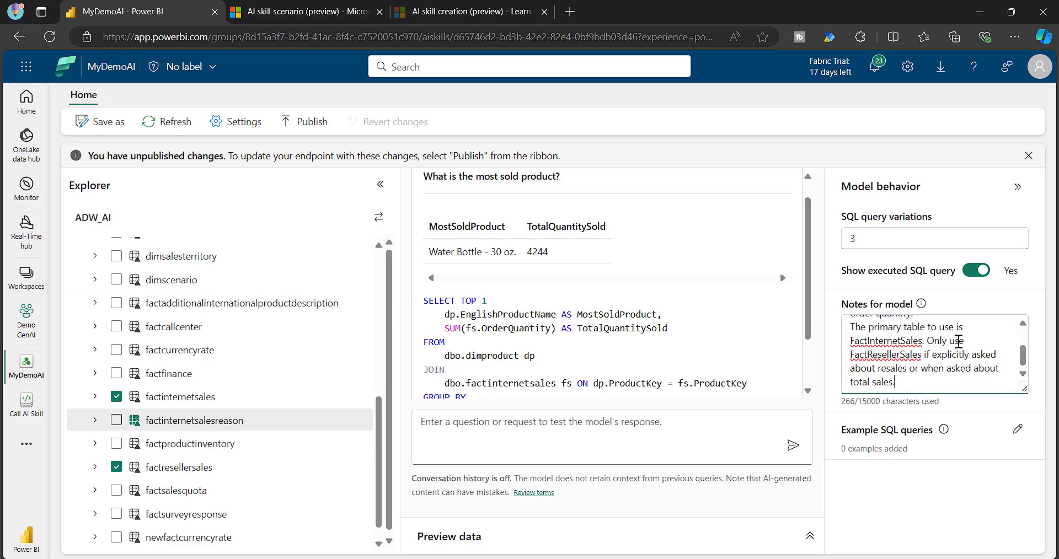
{"action": "scroll", "coordinate": [968, 354], "scroll_direction": "up", "scroll_amount": 2}
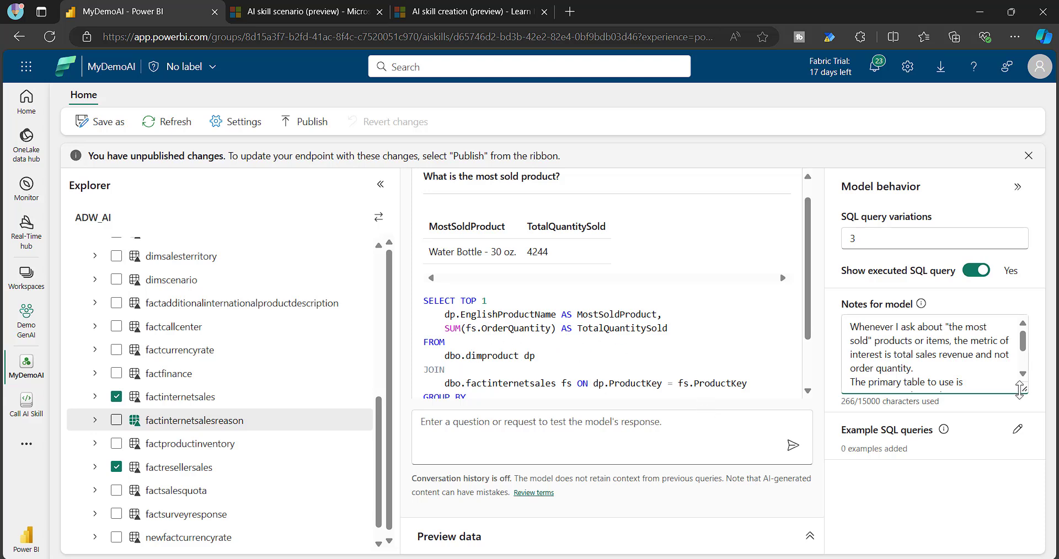
- Copy the earlier most sold product question from the chat
{"action": "scroll", "coordinate": [975, 365], "scroll_direction": "down", "scroll_amount": 1}
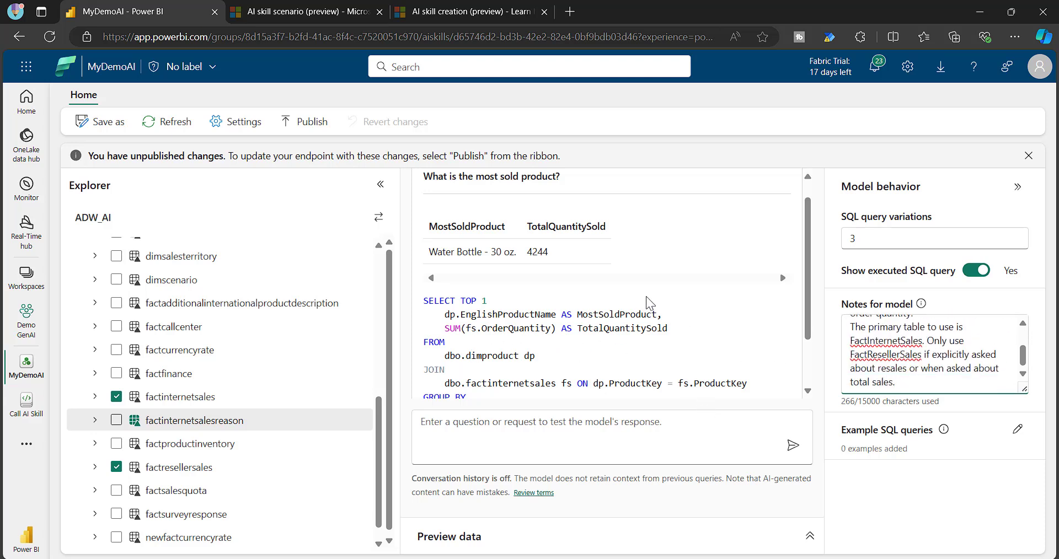
{"action": "scroll", "coordinate": [651, 304], "scroll_direction": "up", "scroll_amount": 1}
{"action": "left_click_drag", "start_coordinate": [561, 199], "coordinate": [419, 205]}
{"action": "key", "text": "ctrl+c"}
- Re-send the most sold product question, now answered Mountain-200 Black, 46 with revenue 1373469.91
{"action": "left_click", "coordinate": [768, 449]}
{"action": "key", "text": "ctrl+v"}
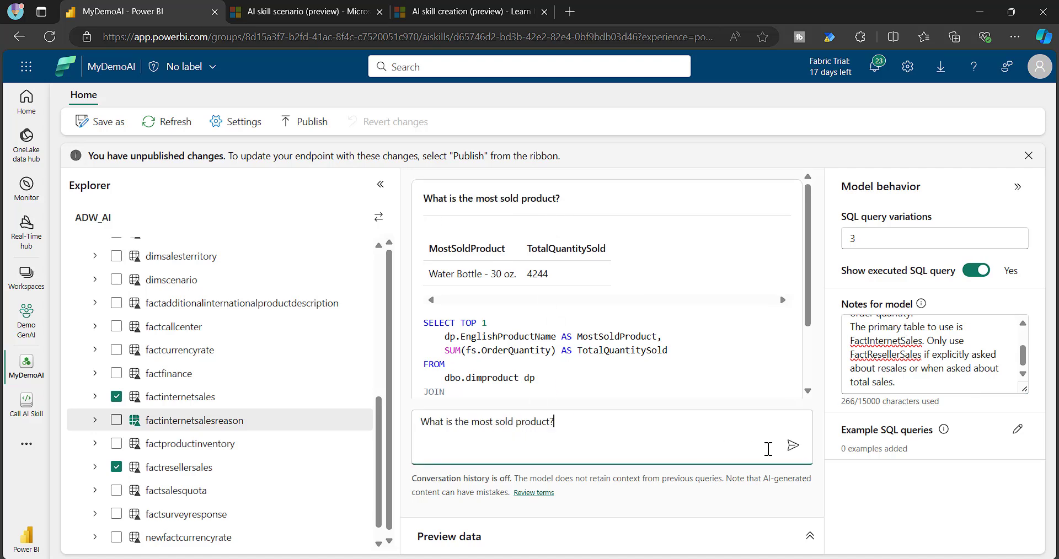
{"action": "left_click", "coordinate": [793, 445]}
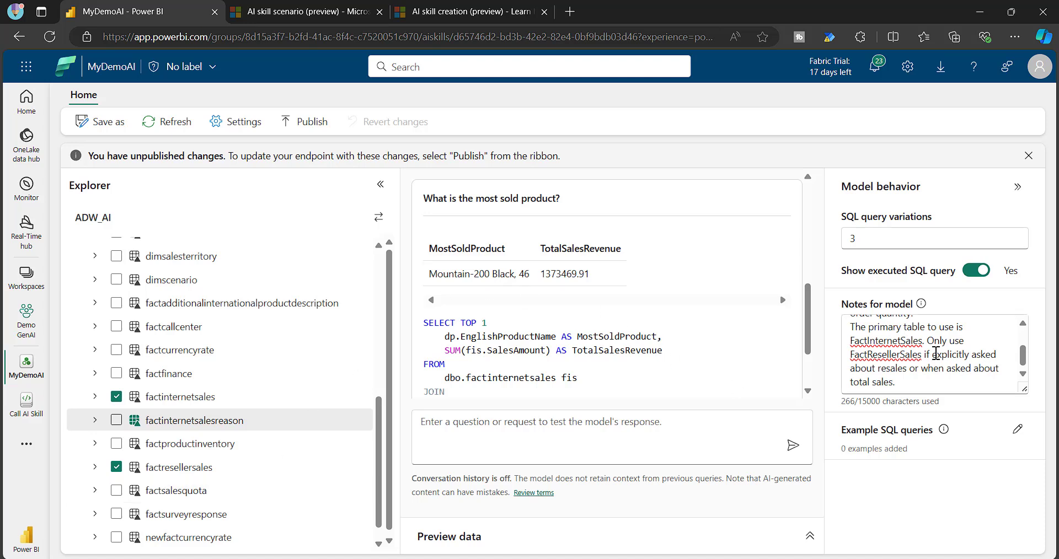
{"action": "scroll", "coordinate": [936, 354], "scroll_direction": "up", "scroll_amount": 2}
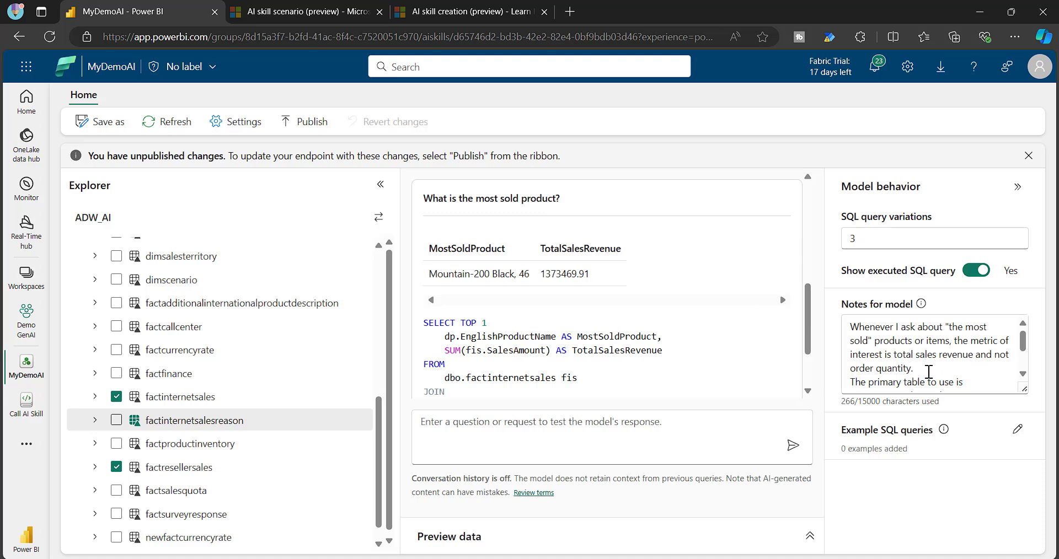
- Stretch the Notes for model box taller and highlight the sentence defining most sold
{"action": "scroll", "coordinate": [947, 364], "scroll_direction": "down", "scroll_amount": 2}
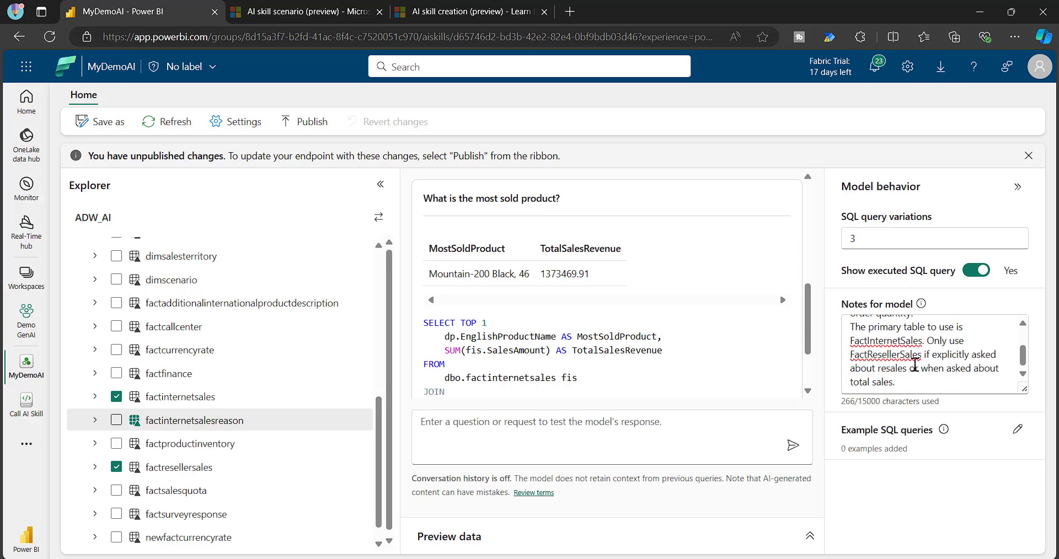
{"action": "left_click_drag", "start_coordinate": [1024, 390], "coordinate": [1042, 477]}
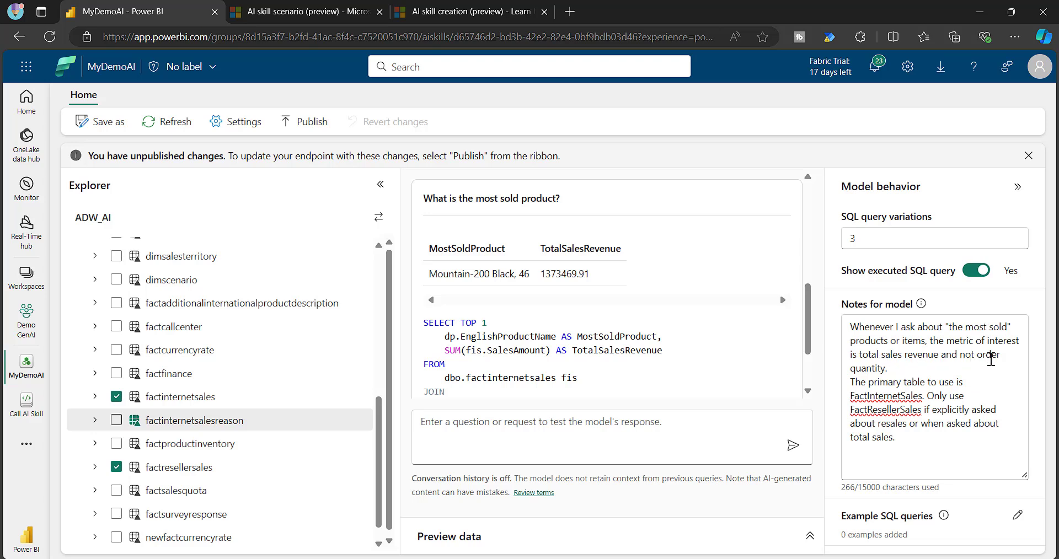
{"action": "left_click_drag", "start_coordinate": [888, 368], "coordinate": [850, 333]}
- Highlight the 4244 quantity and the quantity-sum SQL in the first answer
{"action": "scroll", "coordinate": [711, 311], "scroll_direction": "up", "scroll_amount": 5}
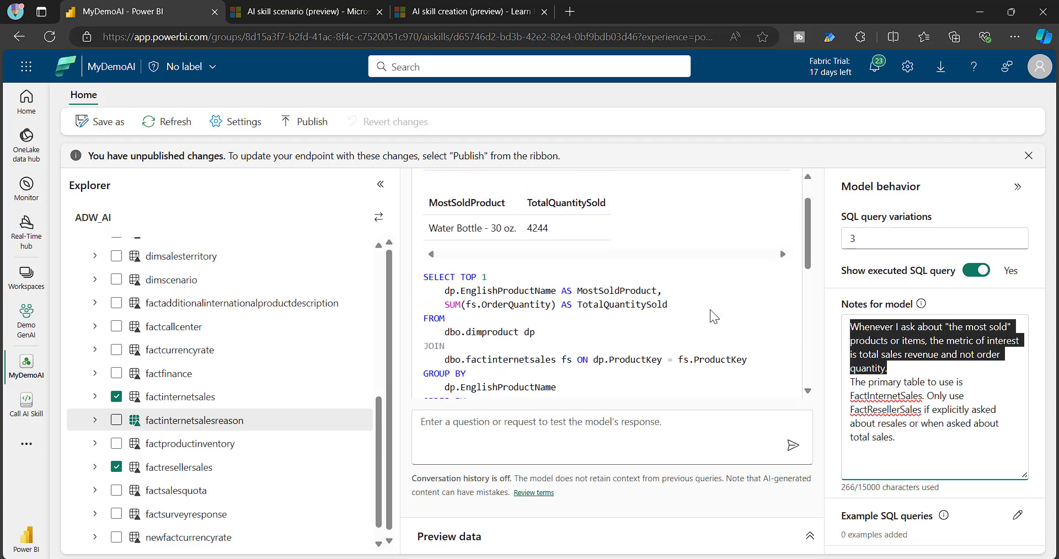
{"action": "scroll", "coordinate": [710, 309], "scroll_direction": "up", "scroll_amount": 1}
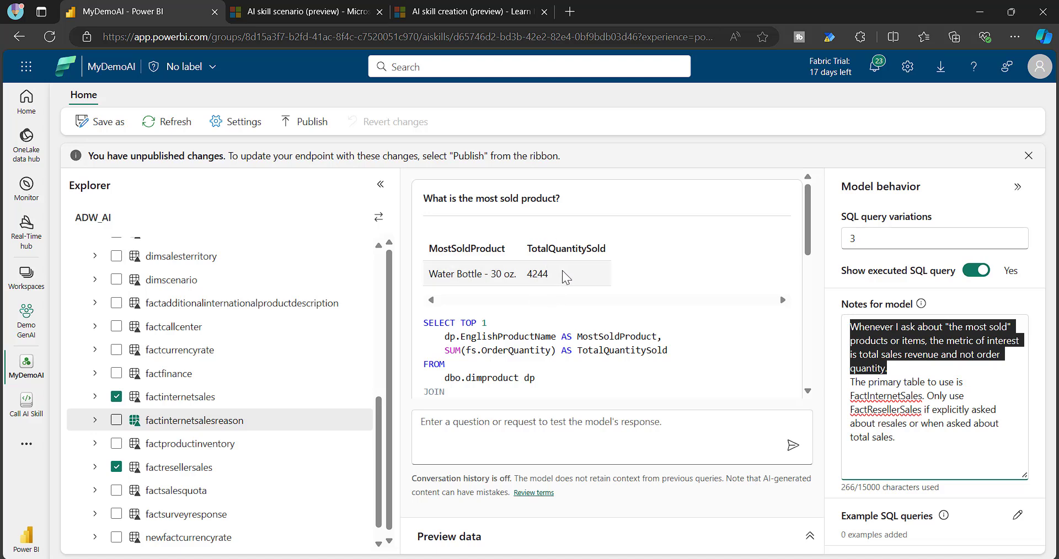
{"action": "left_click_drag", "start_coordinate": [562, 275], "coordinate": [525, 274]}
{"action": "left_click_drag", "start_coordinate": [668, 351], "coordinate": [444, 351]}
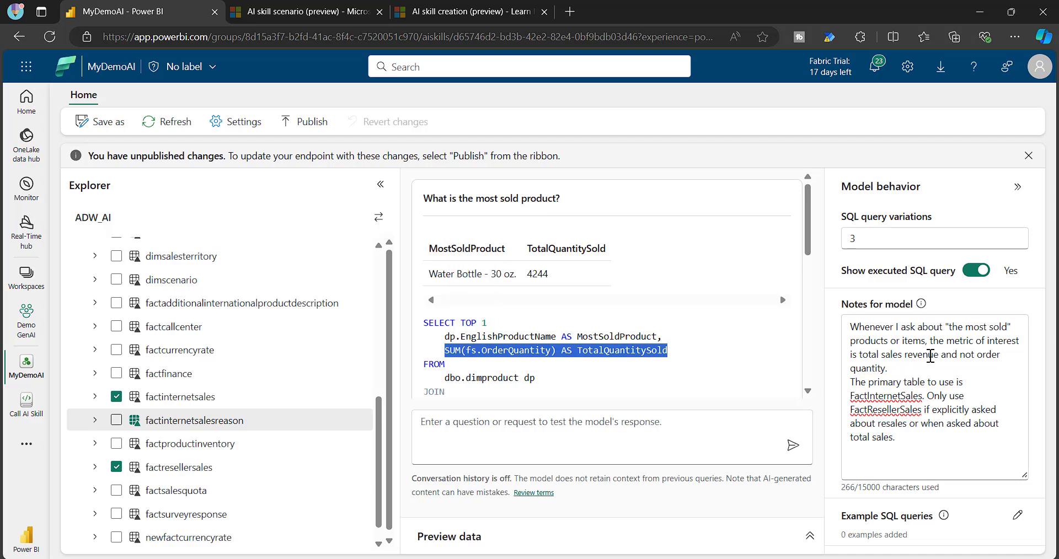
- Highlight the revenue answer: 1373469.91, Mountain-200 Black, 46, and its SUM(SalesAmount) query
{"action": "scroll", "coordinate": [673, 327], "scroll_direction": "down", "scroll_amount": 5}
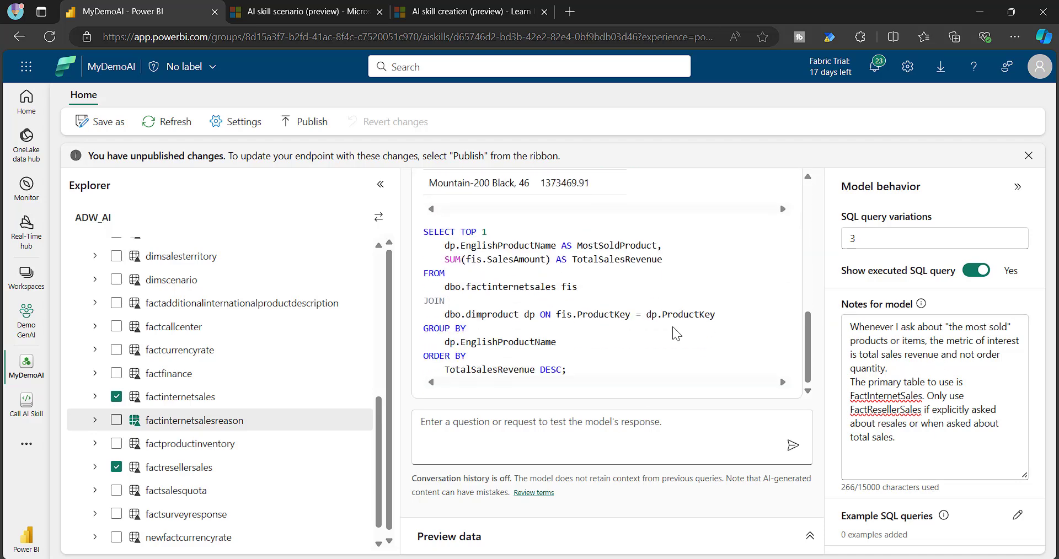
{"action": "scroll", "coordinate": [673, 342], "scroll_direction": "up", "scroll_amount": 1}
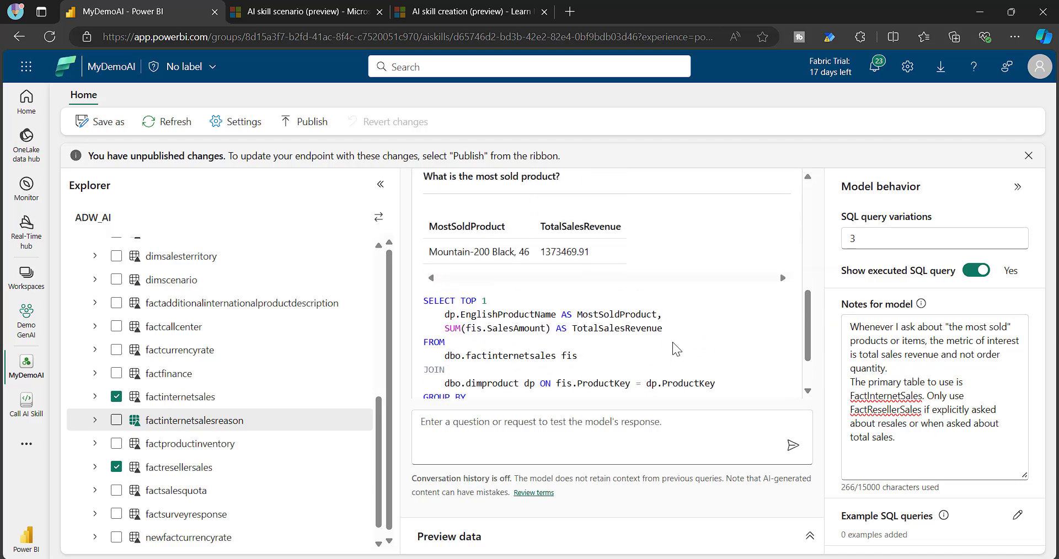
{"action": "double_click", "coordinate": [572, 254]}
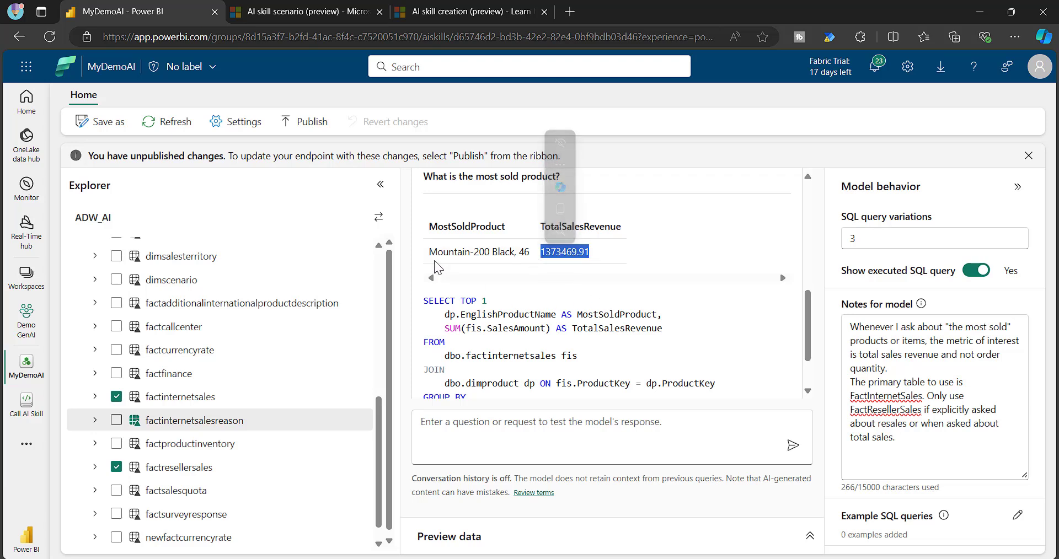
{"action": "left_click_drag", "start_coordinate": [430, 257], "coordinate": [539, 255]}
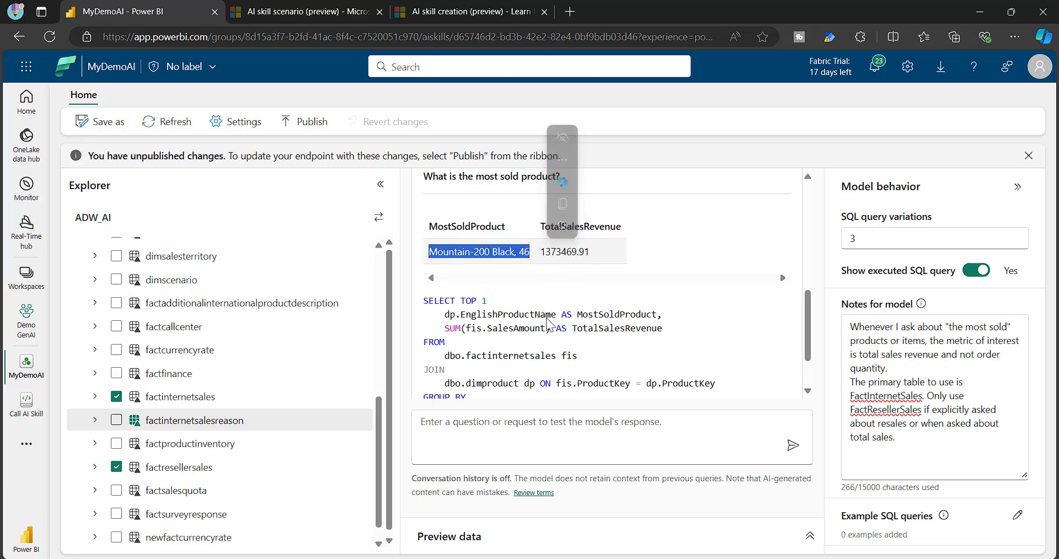
{"action": "left_click", "coordinate": [519, 330]}
{"action": "left_click_drag", "start_coordinate": [423, 301], "coordinate": [486, 384]}
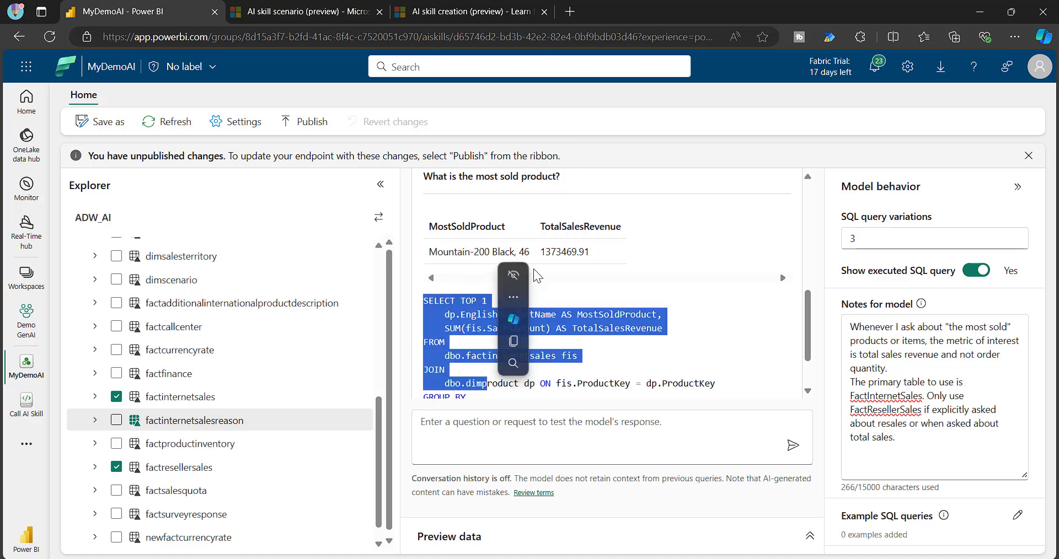
- Shrink the Notes for model box back to a shorter height
{"action": "scroll", "coordinate": [703, 362], "scroll_direction": "down", "scroll_amount": 1}
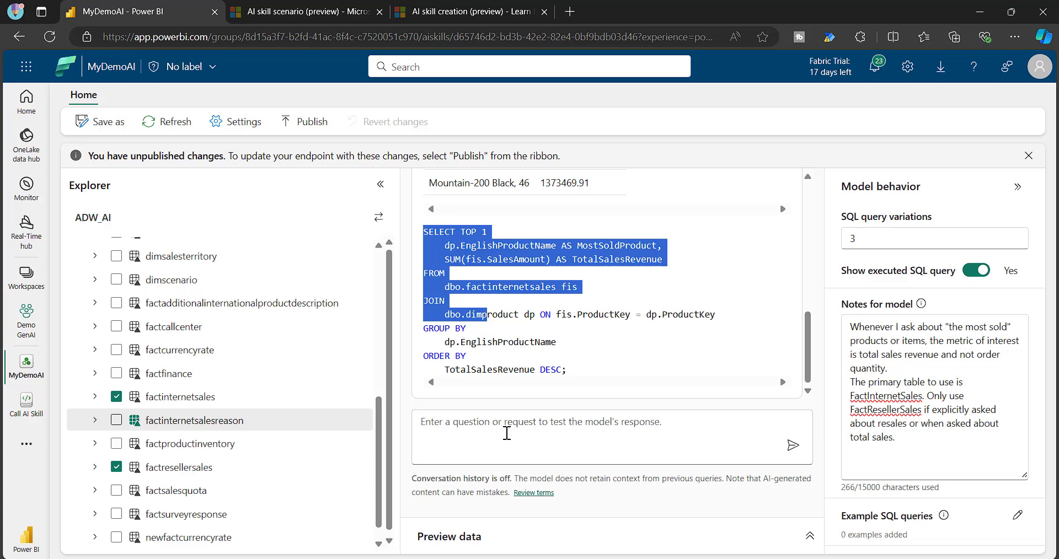
{"action": "left_click", "coordinate": [927, 454]}
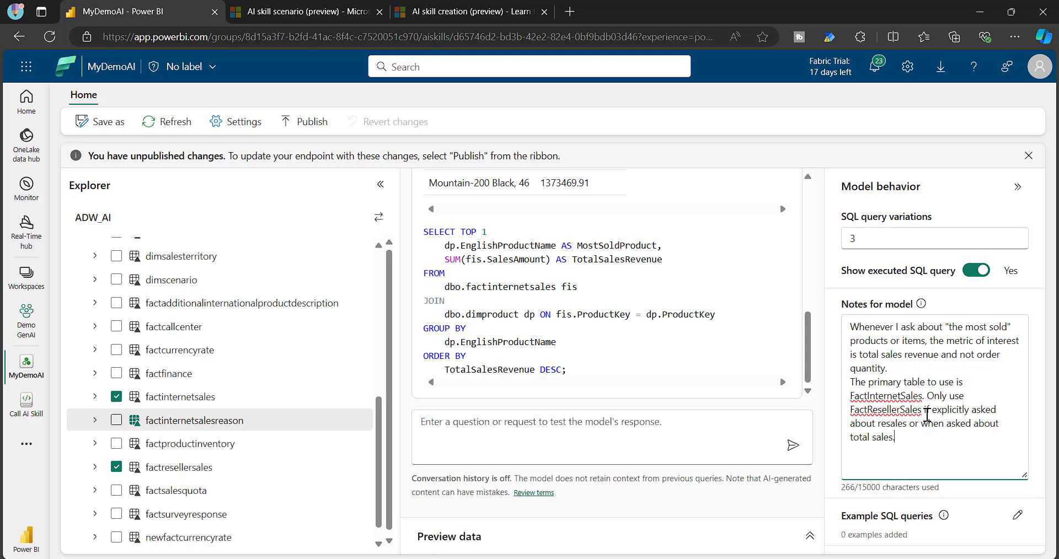
{"action": "left_click_drag", "start_coordinate": [1024, 475], "coordinate": [998, 374]}
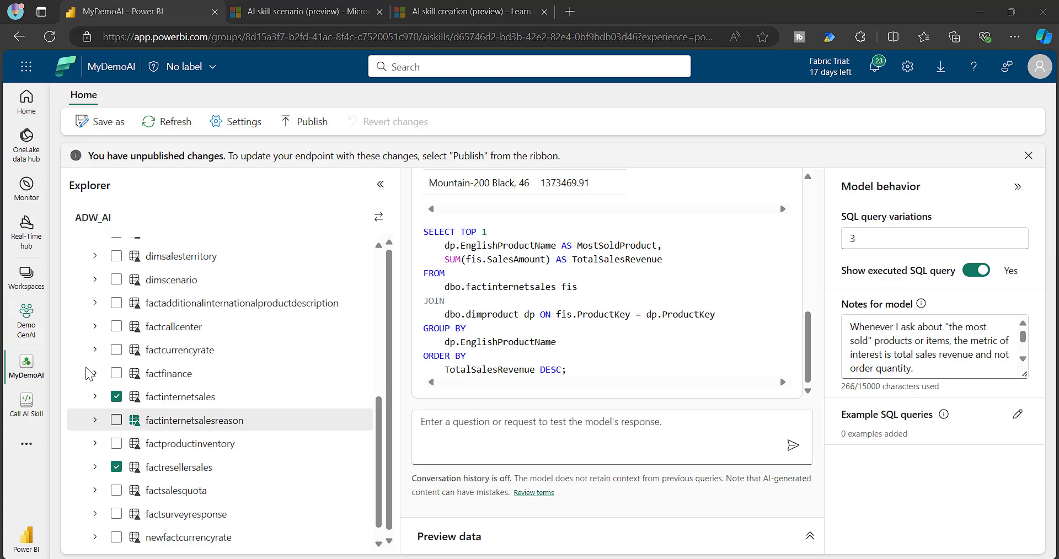
- Ask how many customers were active on June 1st, 2013, getting 62 ActiveCustomers
{"action": "left_click", "coordinate": [480, 426]}
{"action": "key", "text": "ctrl+v"}
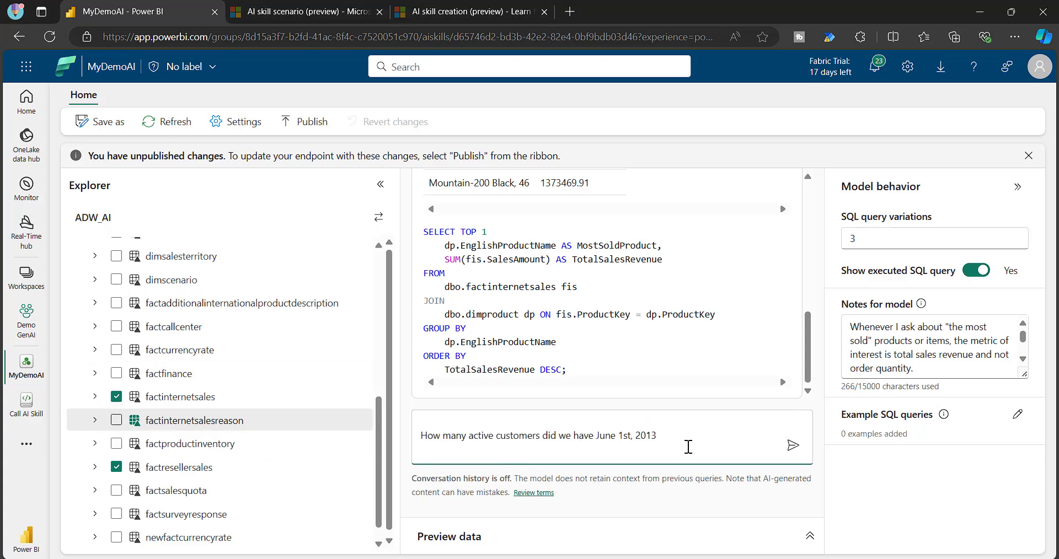
{"action": "left_click", "coordinate": [793, 445]}
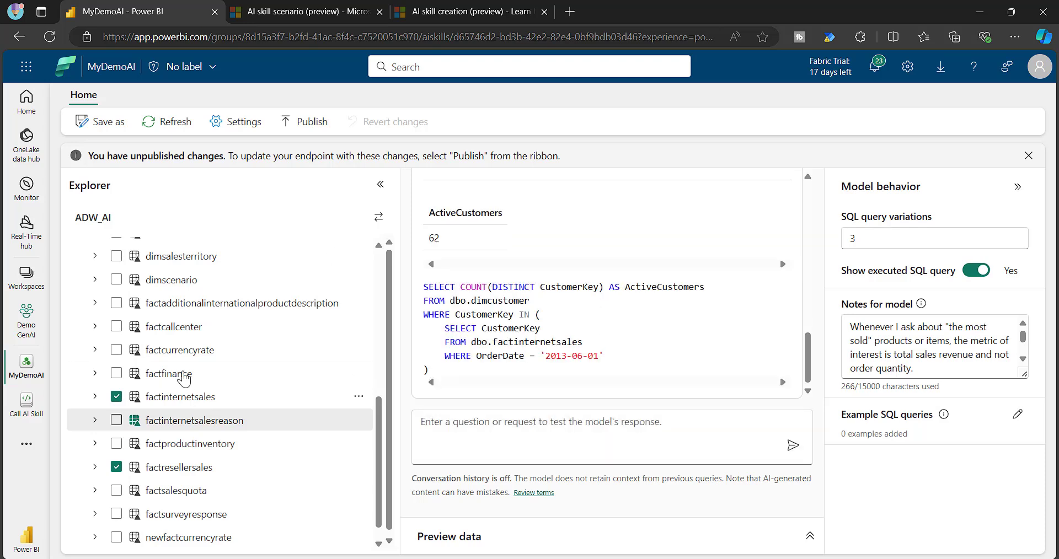
{"action": "scroll", "coordinate": [597, 330], "scroll_direction": "up", "scroll_amount": 2}
{"action": "scroll", "coordinate": [597, 330], "scroll_direction": "down", "scroll_amount": 2}
- Add an example question asking about active customers on June 1st, 2010
{"action": "left_click", "coordinate": [1018, 418]}
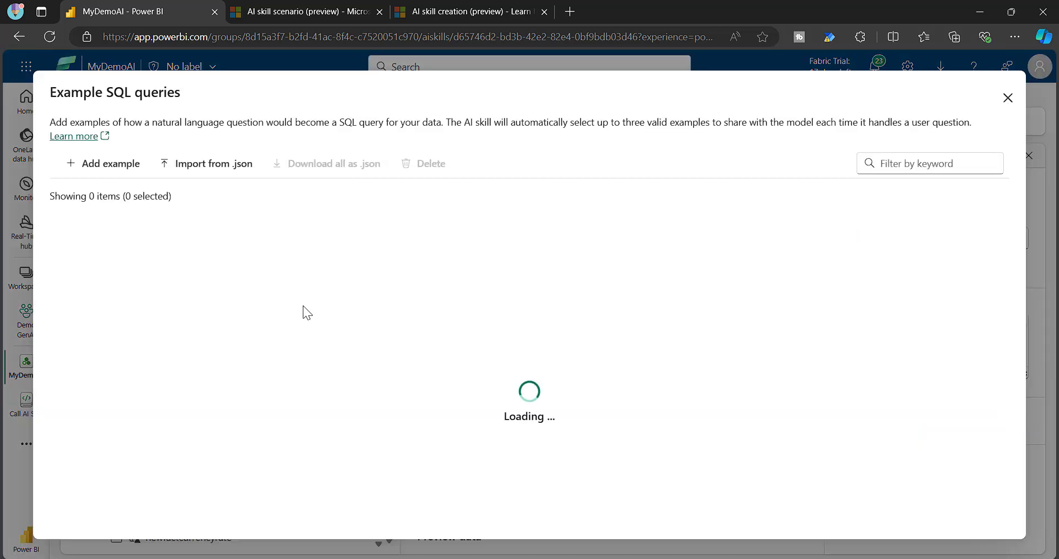
{"action": "left_click", "coordinate": [88, 163]}
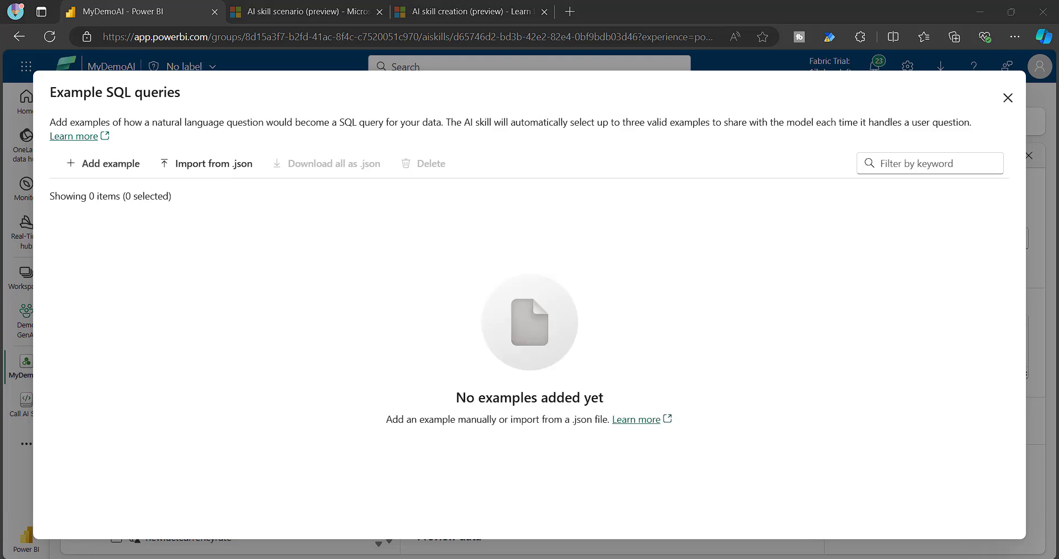
{"action": "left_click", "coordinate": [108, 164]}
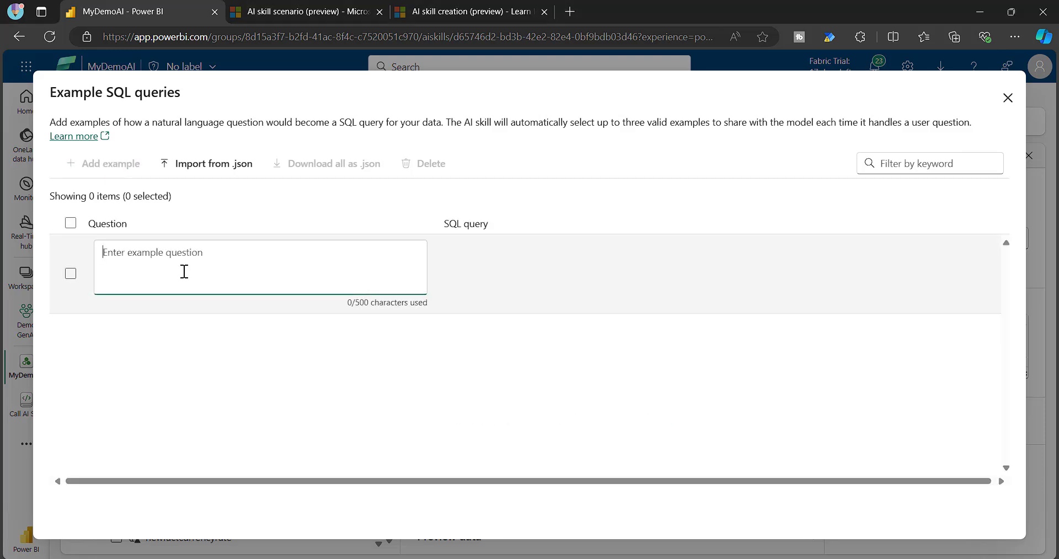
{"action": "type", "text": "How many active customers did we have June 1st, 2010"}
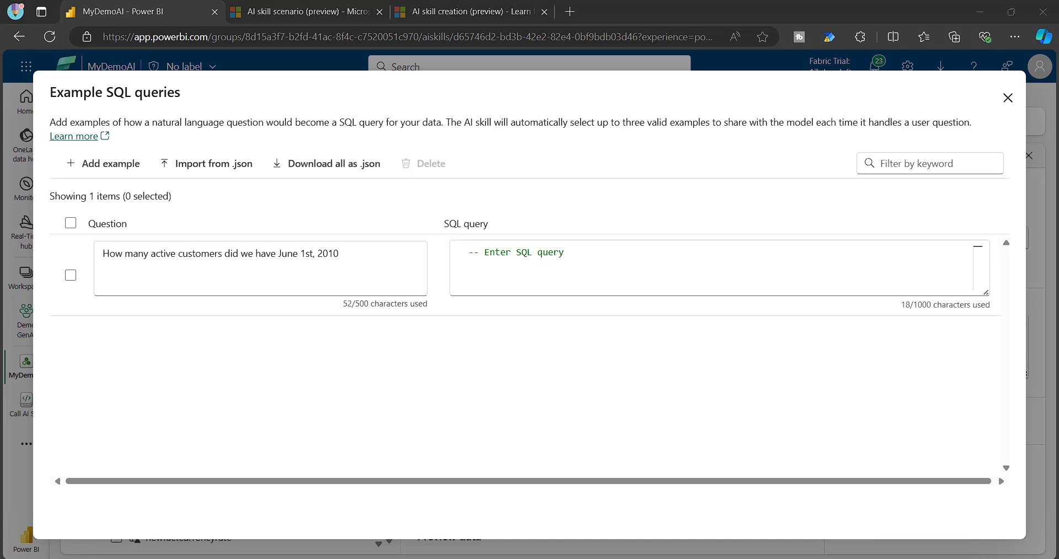
- Replace the '-- Enter SQL query' placeholder with the COUNT(DISTINCT) query, enlarge the editor, and close
{"action": "left_click_drag", "start_coordinate": [563, 253], "coordinate": [525, 254]}
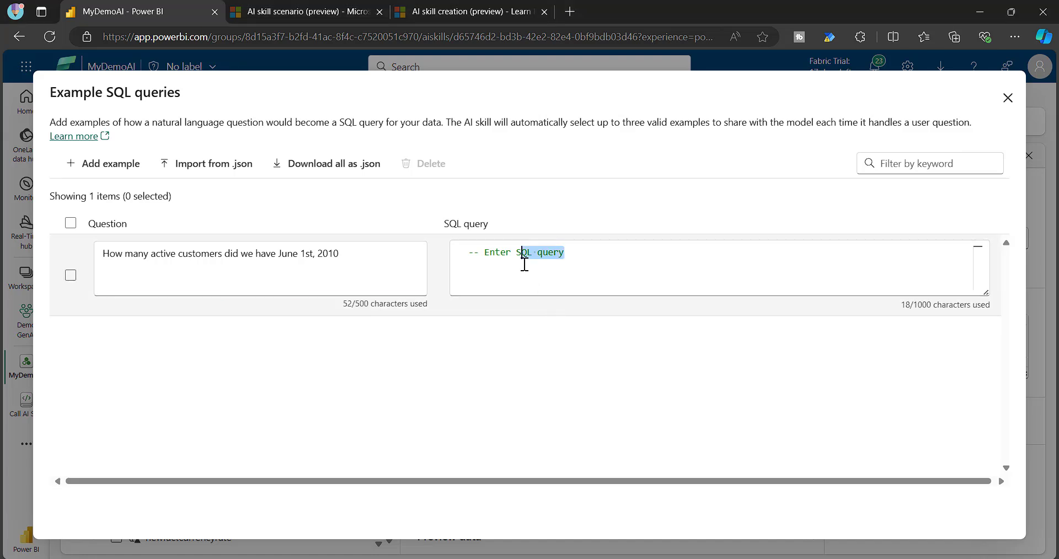
{"action": "key", "text": "ctrl+a"}
{"action": "key", "text": "ctrl+v"}
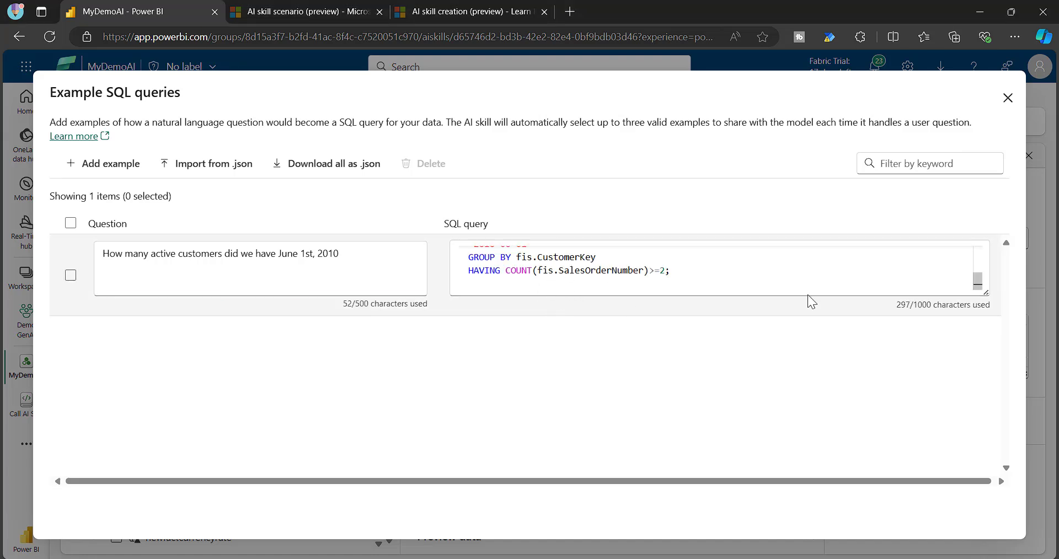
{"action": "left_click_drag", "start_coordinate": [989, 294], "coordinate": [986, 415]}
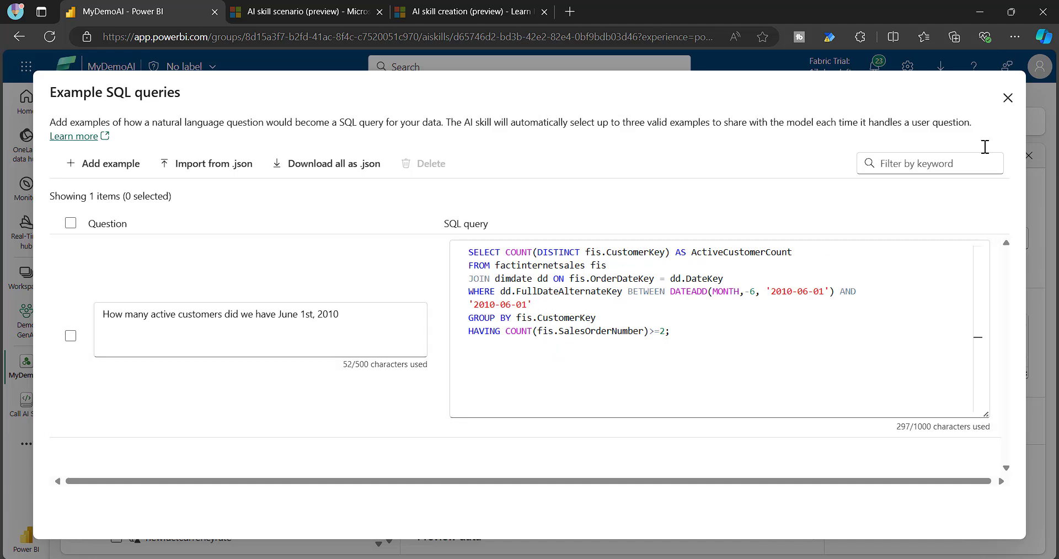
{"action": "left_click", "coordinate": [1008, 98]}
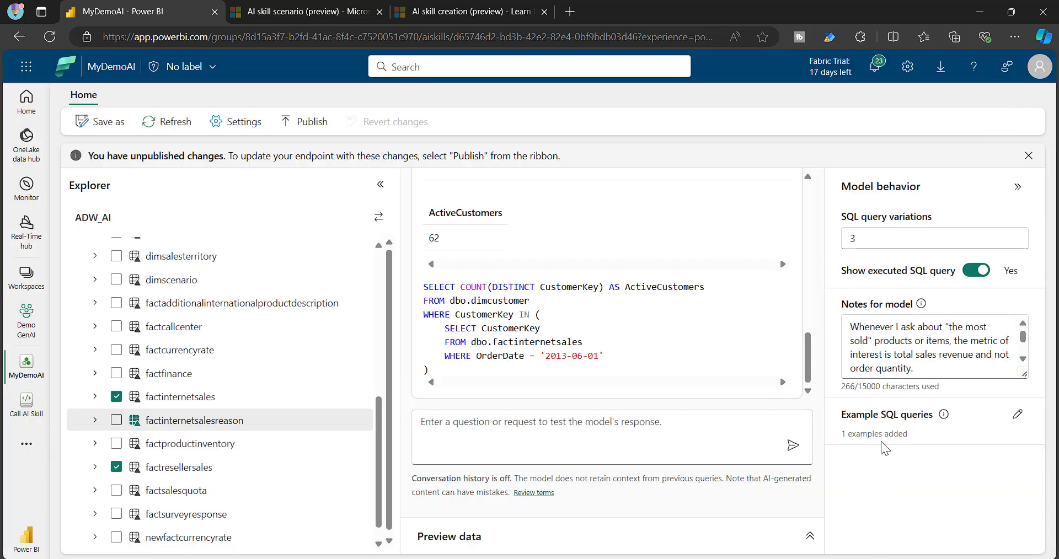
- Copy the earlier June 1st, 2013 active-customers question into the chat box and reopen Example SQL queries
{"action": "scroll", "coordinate": [490, 270], "scroll_direction": "up", "scroll_amount": 2}
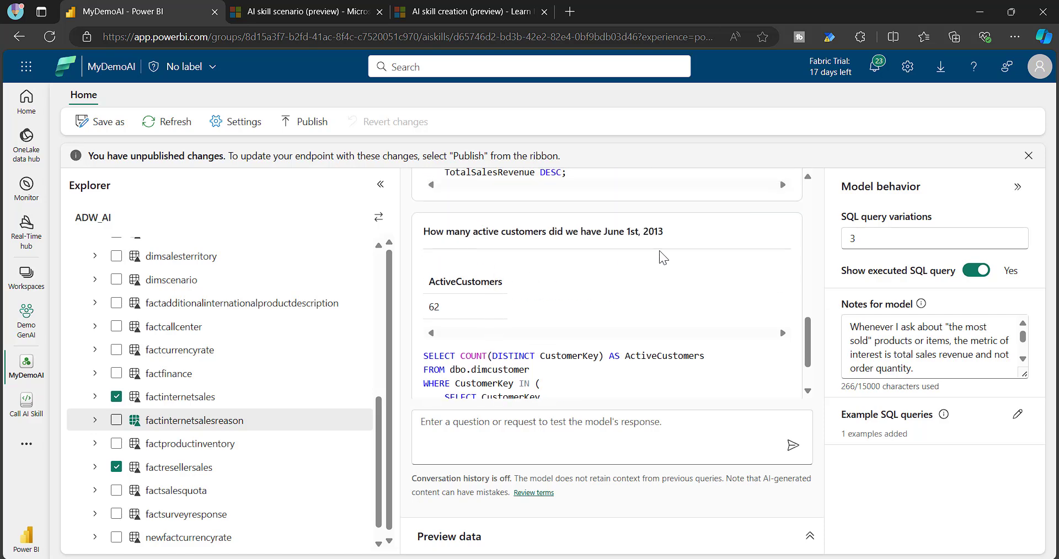
{"action": "left_click_drag", "start_coordinate": [605, 228], "coordinate": [394, 237]}
{"action": "left_click_drag", "start_coordinate": [678, 243], "coordinate": [413, 237]}
{"action": "key", "text": "ctrl+c"}
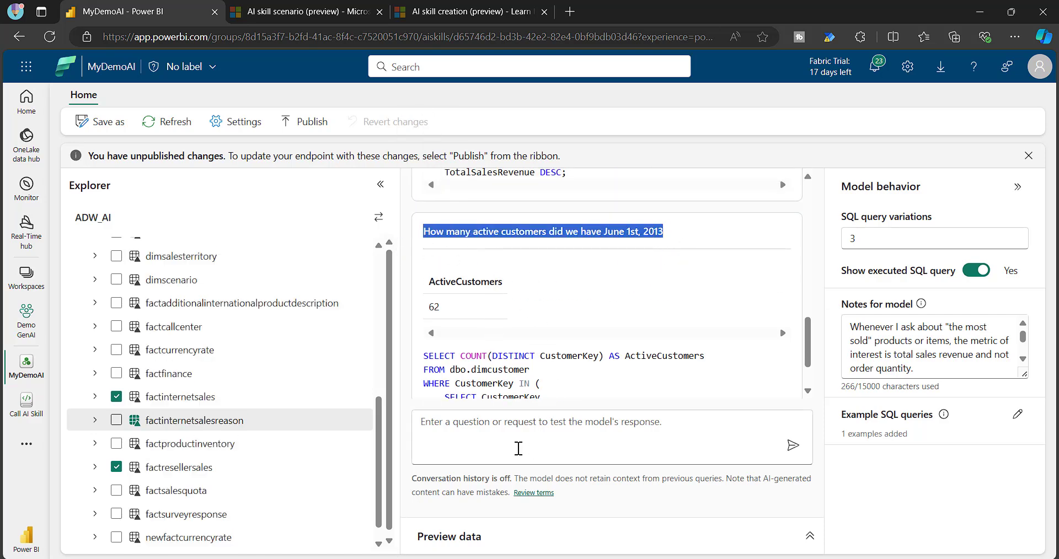
{"action": "left_click", "coordinate": [507, 441]}
{"action": "key", "text": "ctrl+v"}
{"action": "scroll", "coordinate": [605, 327], "scroll_direction": "down", "scroll_amount": 1}
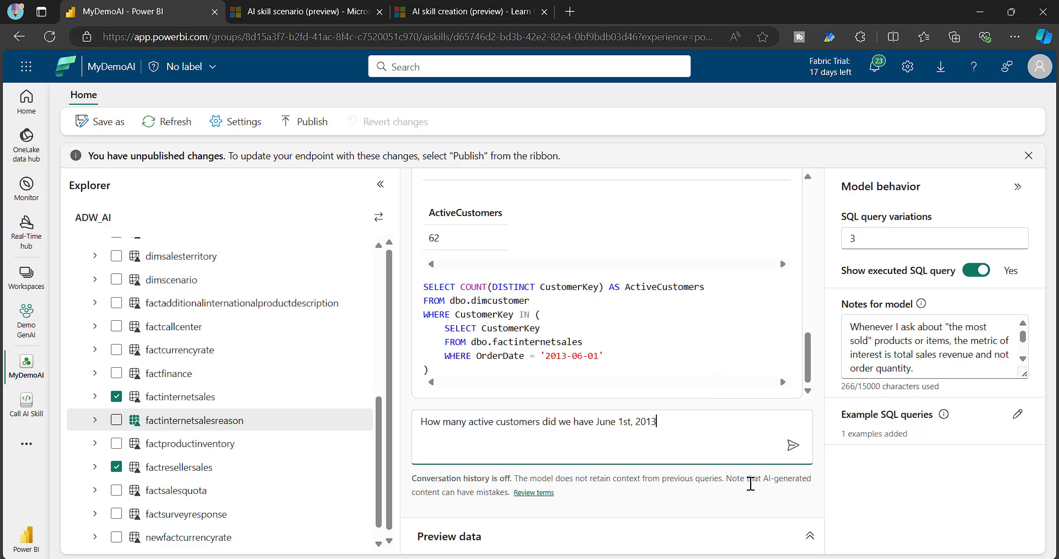
{"action": "left_click", "coordinate": [1018, 413]}
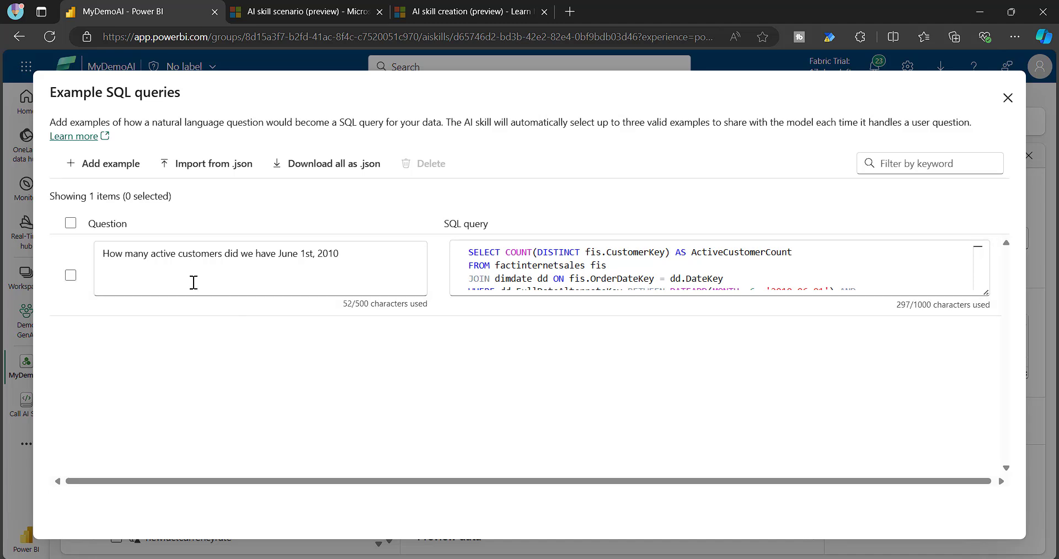
- Discard an empty new example row, then download all examples as examples.json and open it
{"action": "left_click", "coordinate": [105, 164]}
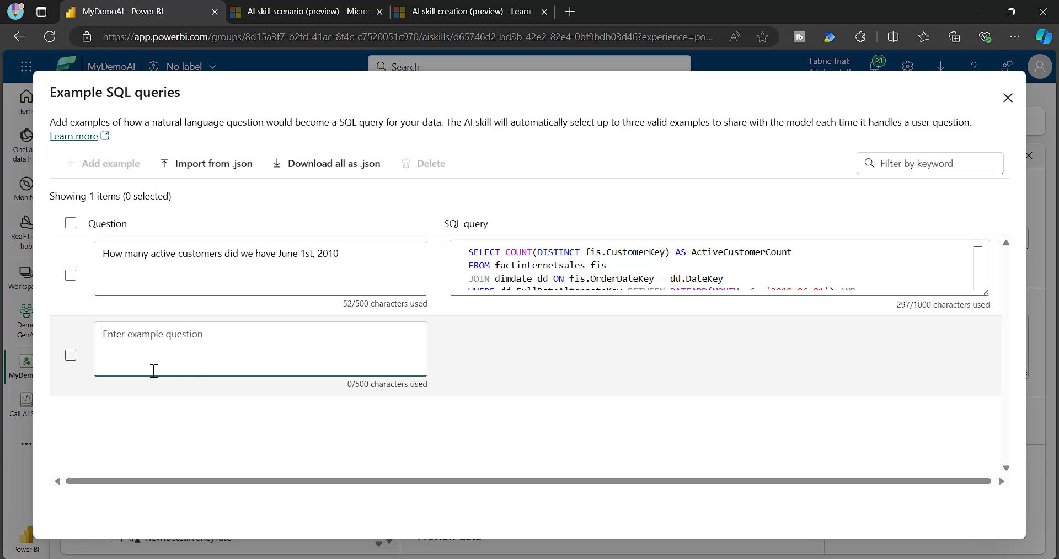
{"action": "left_click", "coordinate": [70, 359]}
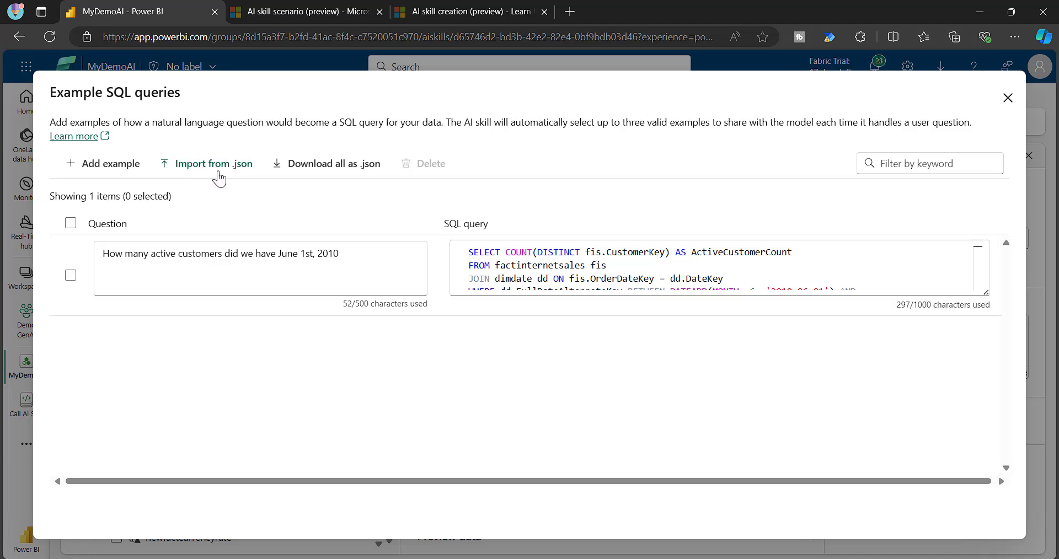
{"action": "left_click", "coordinate": [334, 164]}
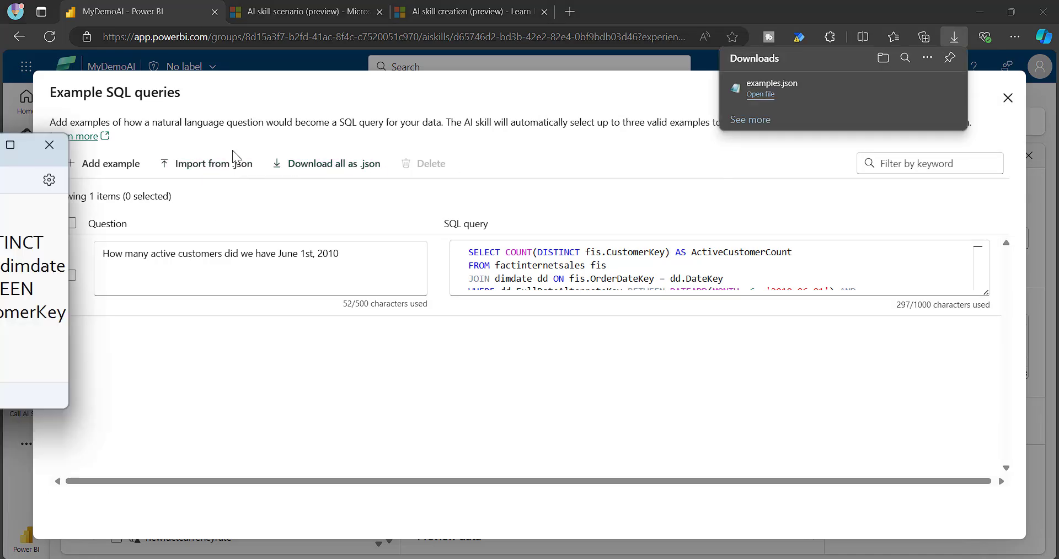
{"action": "left_click_drag", "start_coordinate": [726, 370], "coordinate": [817, 449]}
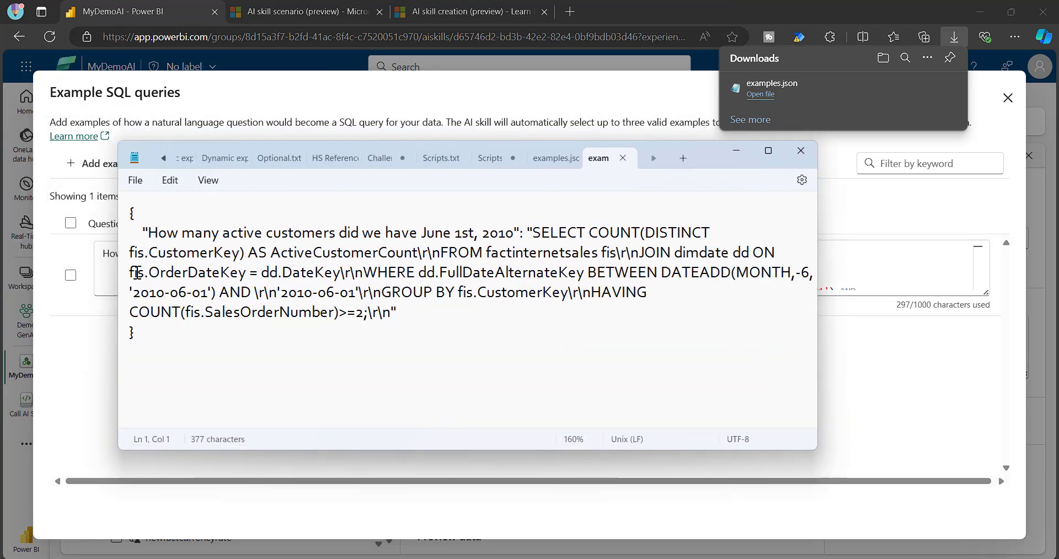
- Highlight the example question and its SQL value in examples.json, then minimize Notepad
{"action": "left_click_drag", "start_coordinate": [130, 213], "coordinate": [136, 213]}
{"action": "left_click", "coordinate": [132, 333]}
{"action": "left_click_drag", "start_coordinate": [517, 234], "coordinate": [143, 234]}
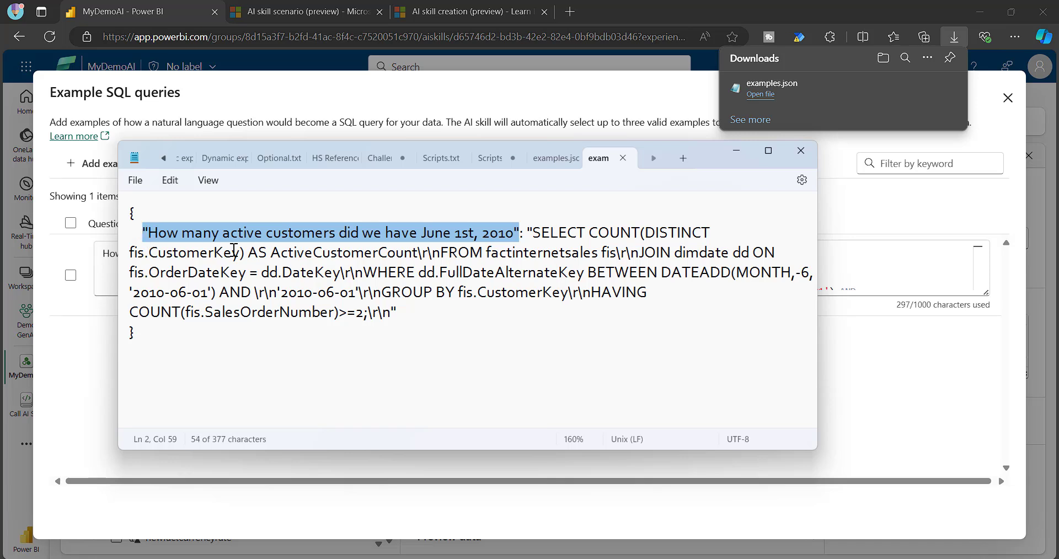
{"action": "left_click", "coordinate": [527, 232]}
{"action": "left_click_drag", "start_coordinate": [528, 231], "coordinate": [419, 309]}
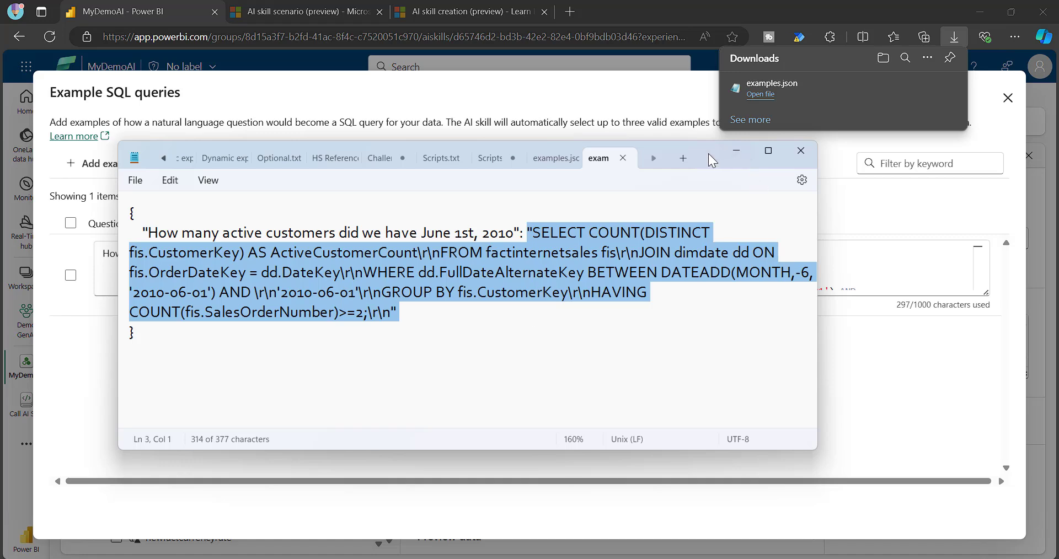
{"action": "left_click", "coordinate": [737, 151]}
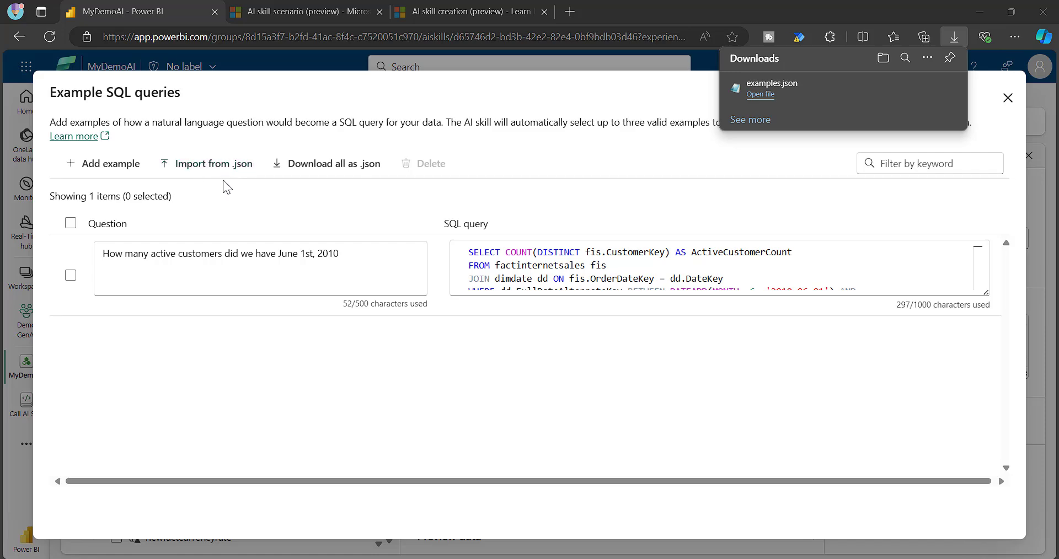
{"action": "left_click", "coordinate": [1008, 99]}
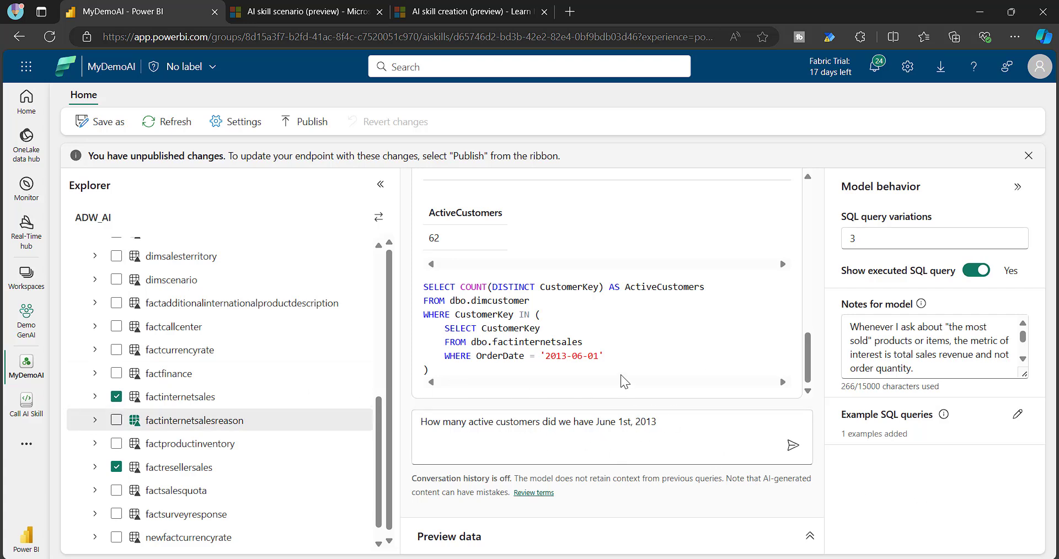
- Publish the MyDemoAI AI skill and confirm the publish
{"action": "scroll", "coordinate": [621, 376], "scroll_direction": "up", "scroll_amount": 5}
{"action": "scroll", "coordinate": [621, 376], "scroll_direction": "down", "scroll_amount": 5}
{"action": "left_click", "coordinate": [303, 126]}
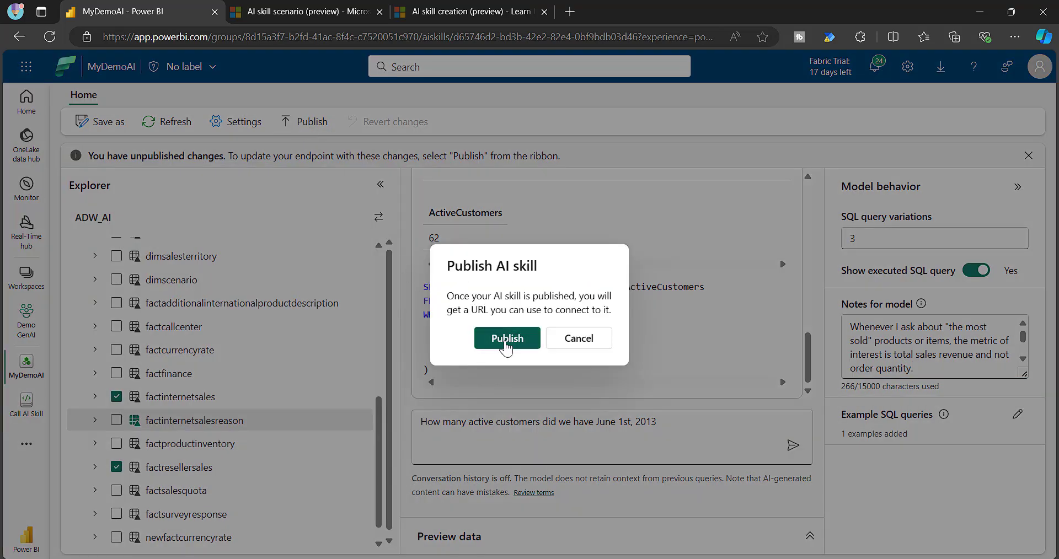
{"action": "left_click", "coordinate": [506, 338]}
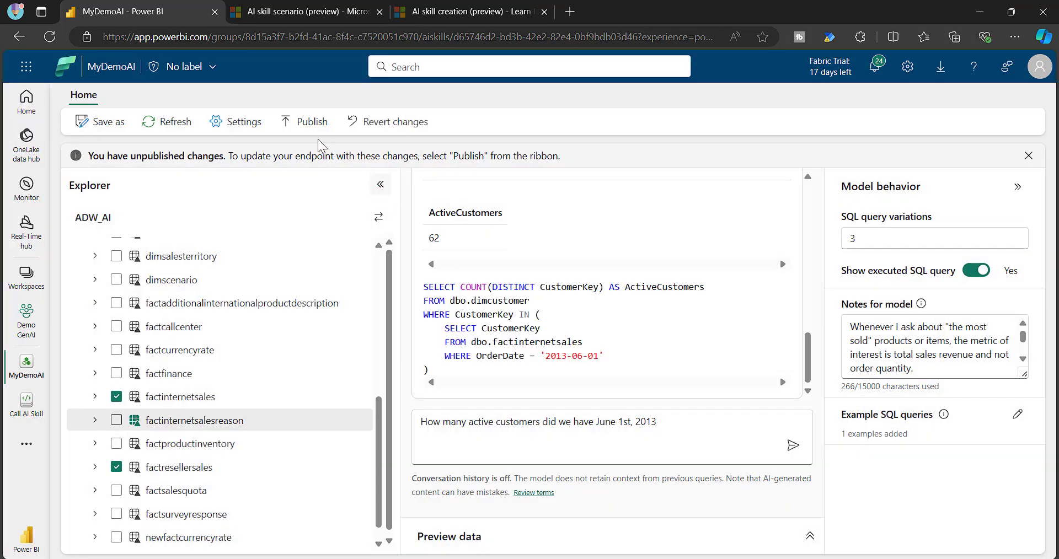
- Copy the Published URL from the skill's Publishing settings and close the panel
{"action": "left_click", "coordinate": [237, 122]}
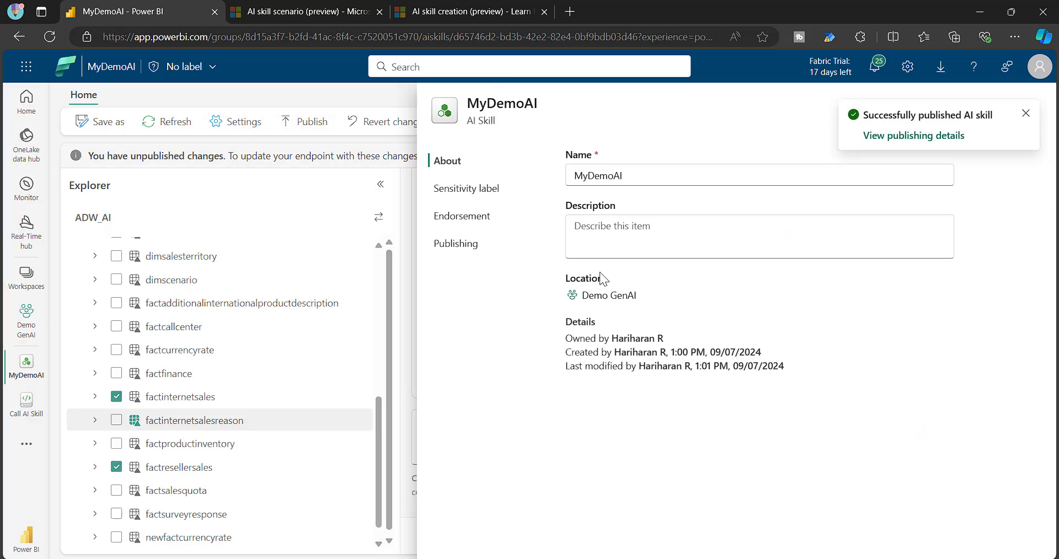
{"action": "left_click", "coordinate": [460, 244]}
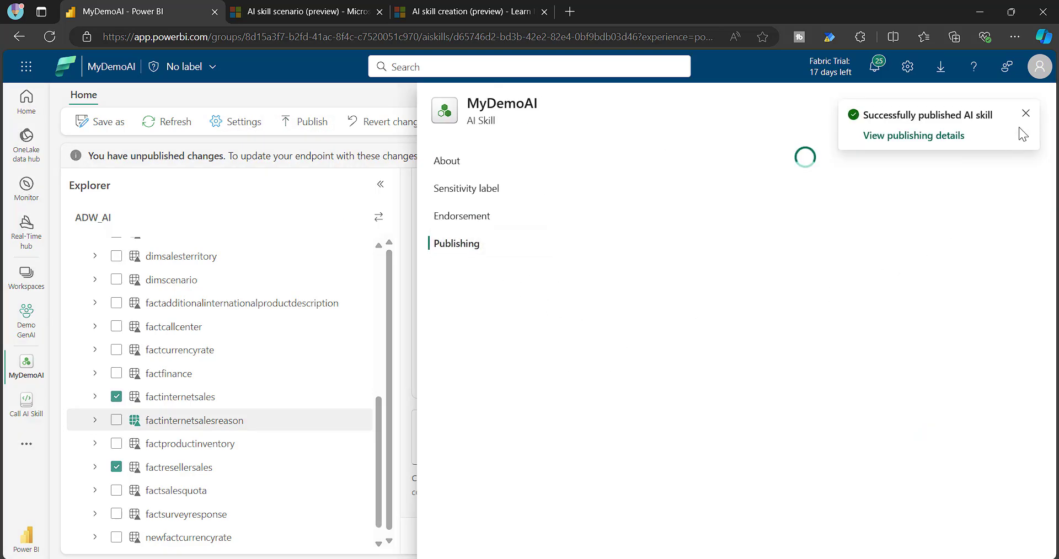
{"action": "left_click", "coordinate": [1026, 113]}
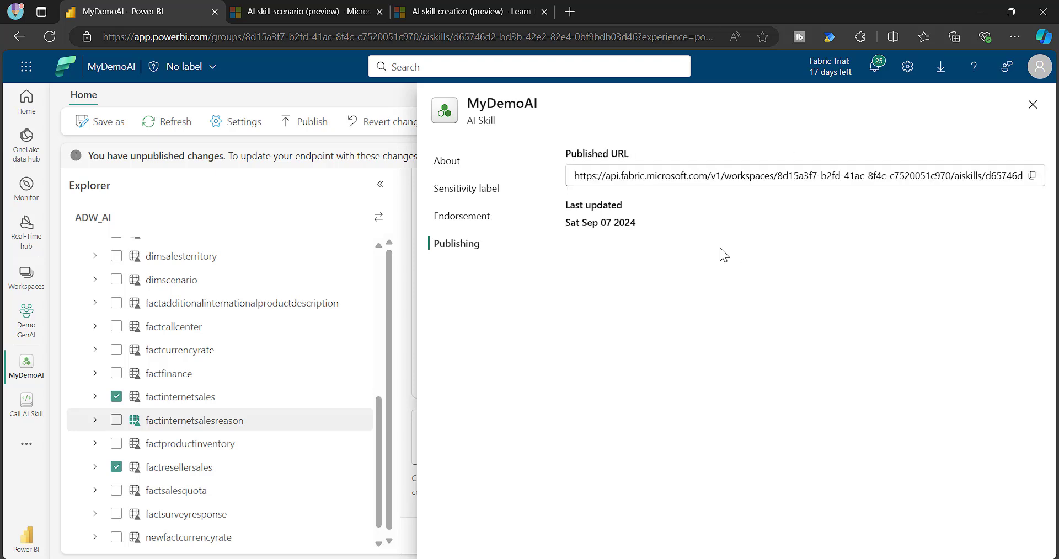
{"action": "left_click", "coordinate": [1032, 176]}
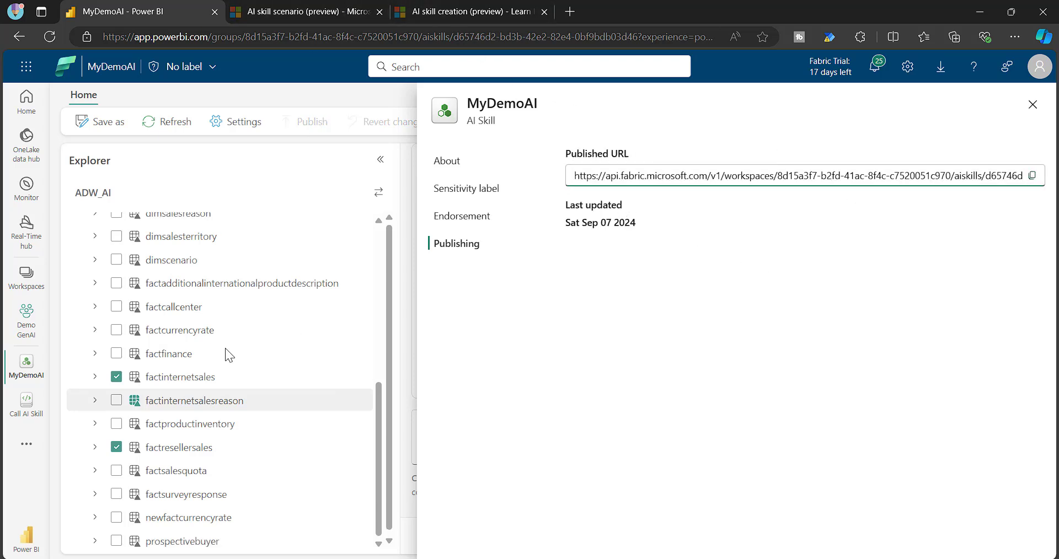
{"action": "key", "text": "Escape"}
- Replace the old AI skill URL on line 10 of the Call AI Skill notebook with the published URL
{"action": "left_click", "coordinate": [27, 405]}
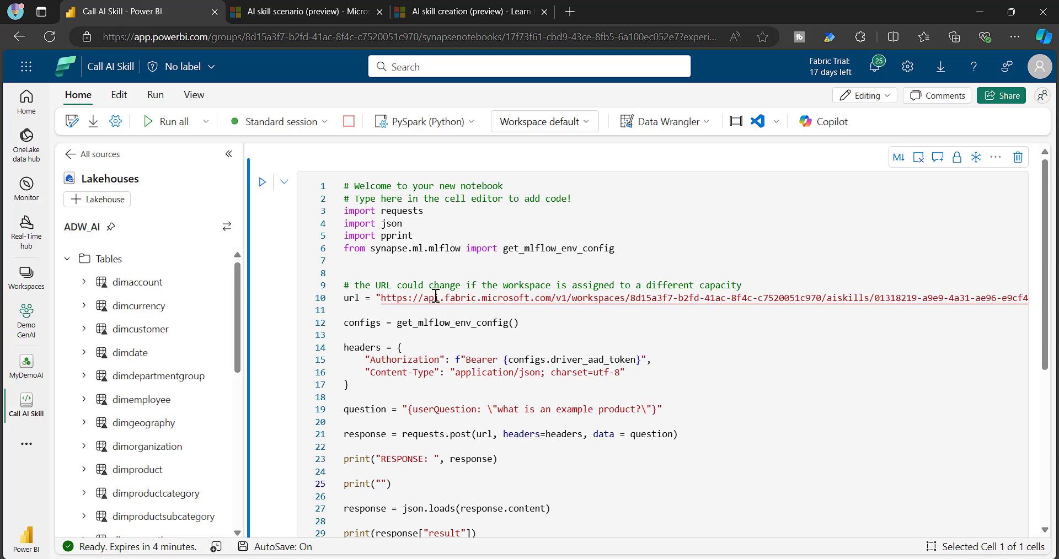
{"action": "left_click_drag", "start_coordinate": [380, 298], "coordinate": [1005, 303]}
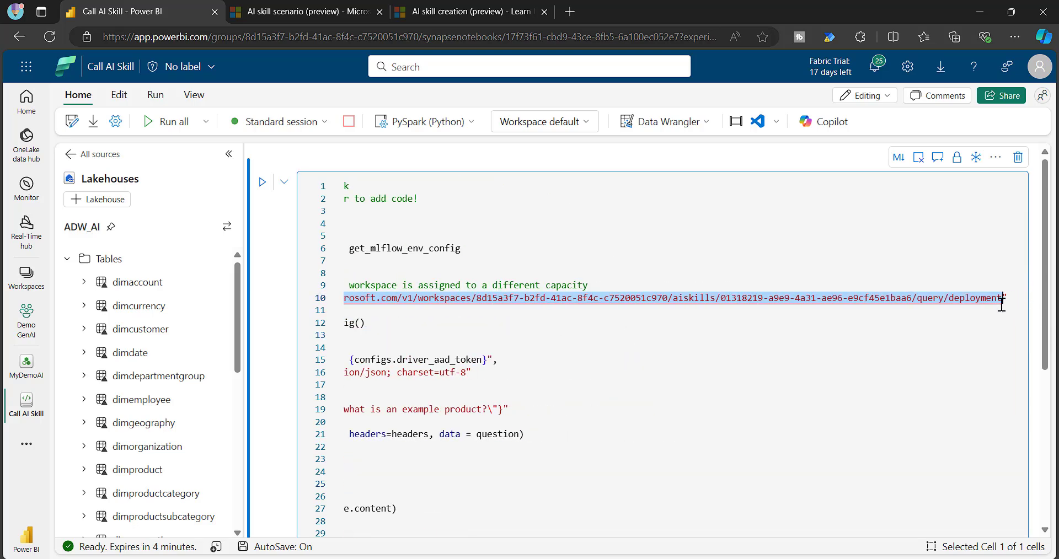
{"action": "key", "text": "ctrl+v"}
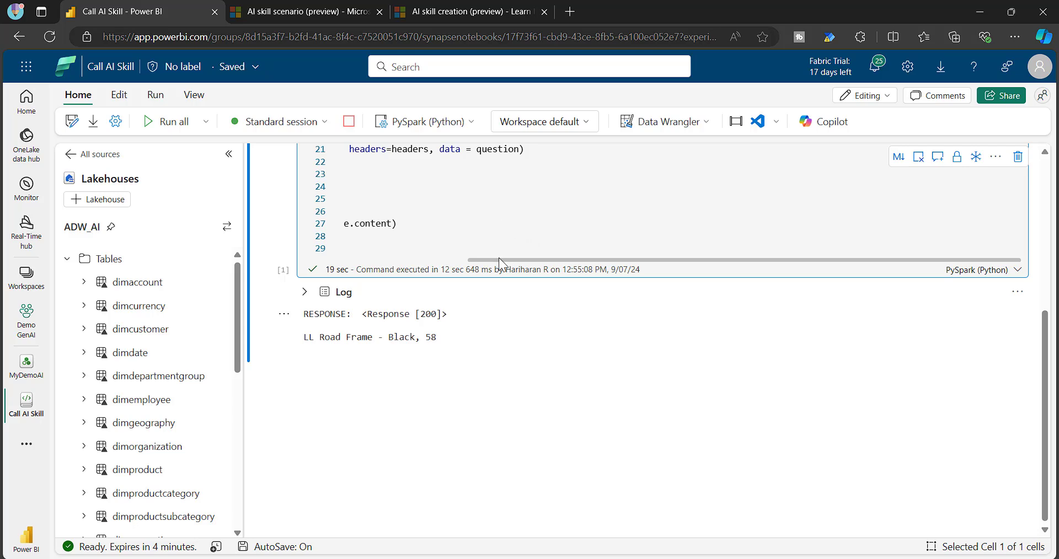
- Run the AI skill call cell and highlight the returned answer LL Road Frame - Black, 58
{"action": "scroll", "coordinate": [516, 226], "scroll_direction": "up", "scroll_amount": 3}
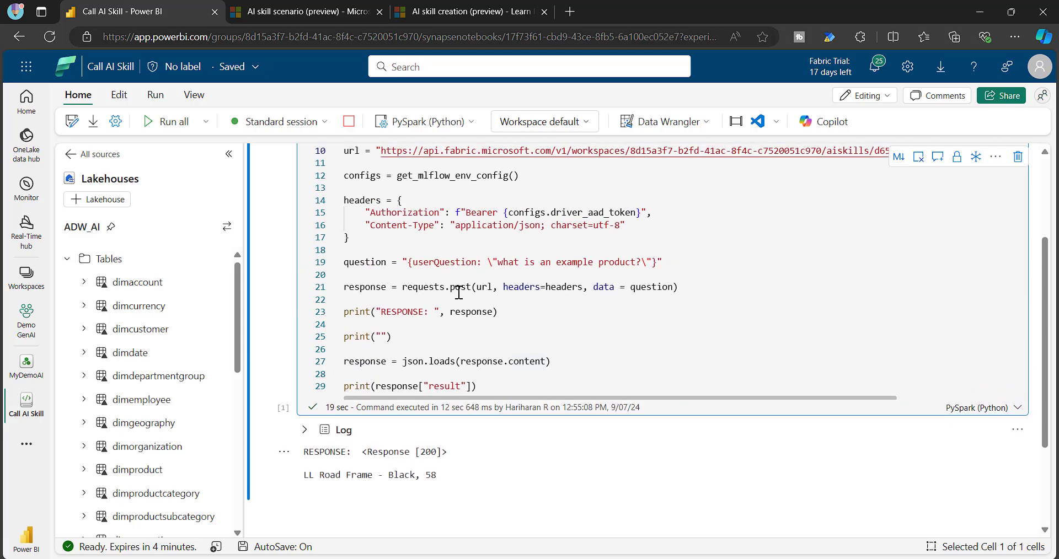
{"action": "left_click_drag", "start_coordinate": [497, 262], "coordinate": [703, 270]}
{"action": "scroll", "coordinate": [286, 232], "scroll_direction": "up", "scroll_amount": 3}
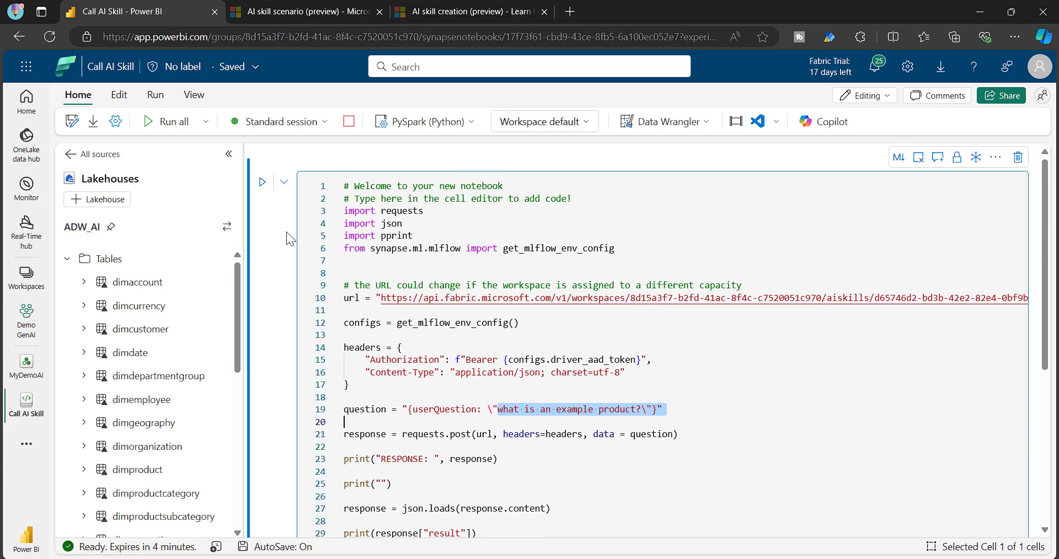
{"action": "left_click", "coordinate": [262, 189]}
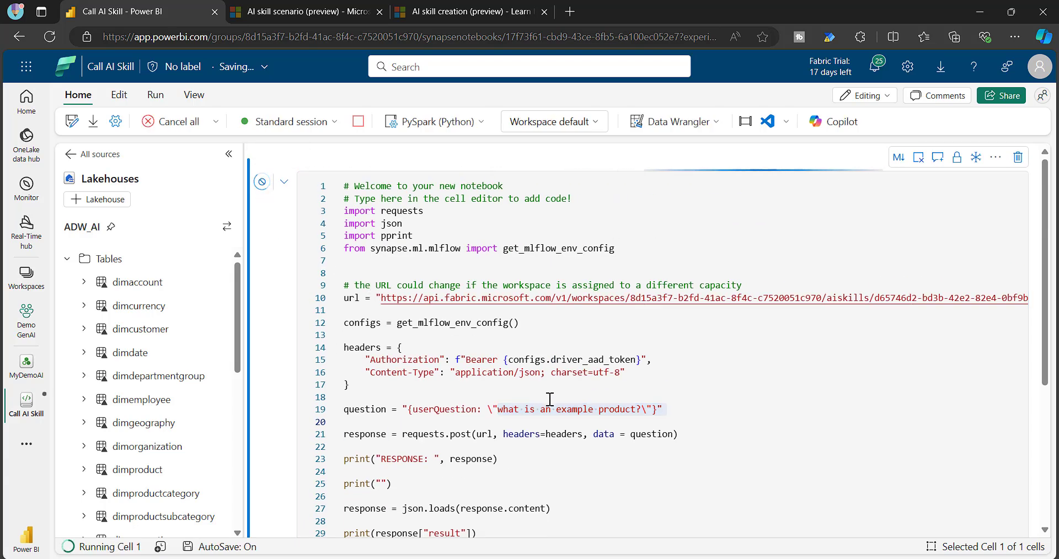
{"action": "scroll", "coordinate": [550, 399], "scroll_direction": "down", "scroll_amount": 3}
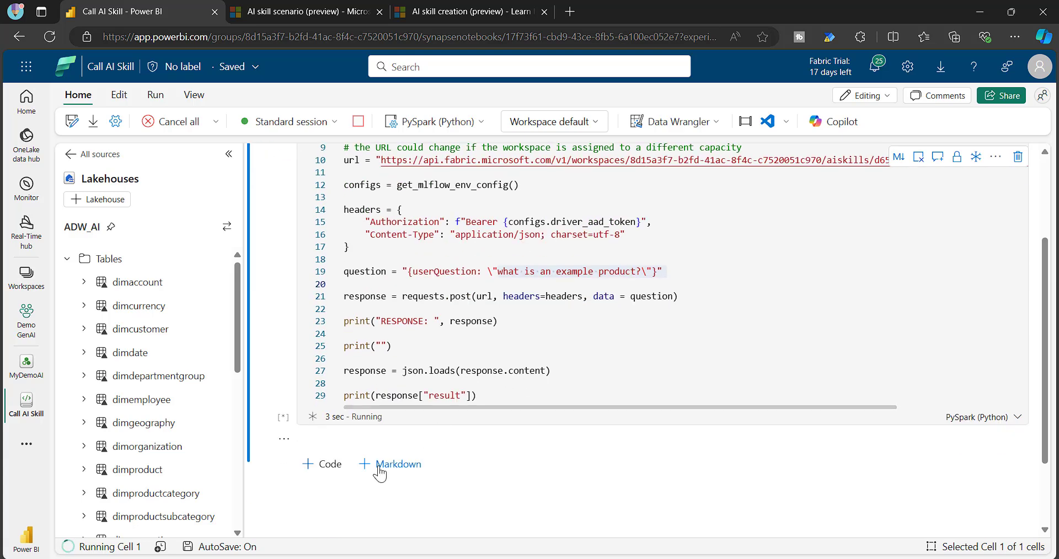
{"action": "scroll", "coordinate": [539, 480], "scroll_direction": "down", "scroll_amount": 3}
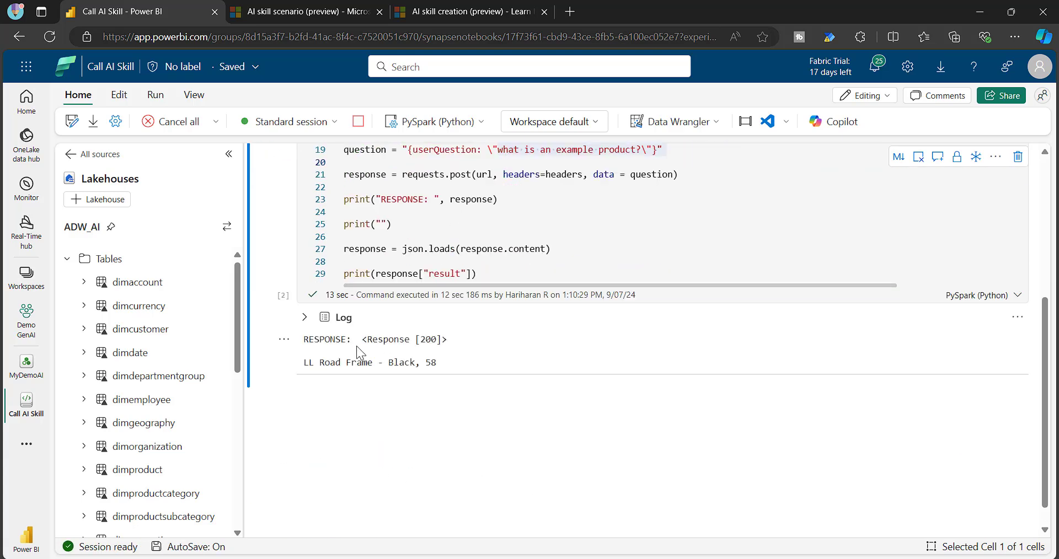
{"action": "scroll", "coordinate": [518, 420], "scroll_direction": "up", "scroll_amount": 3}
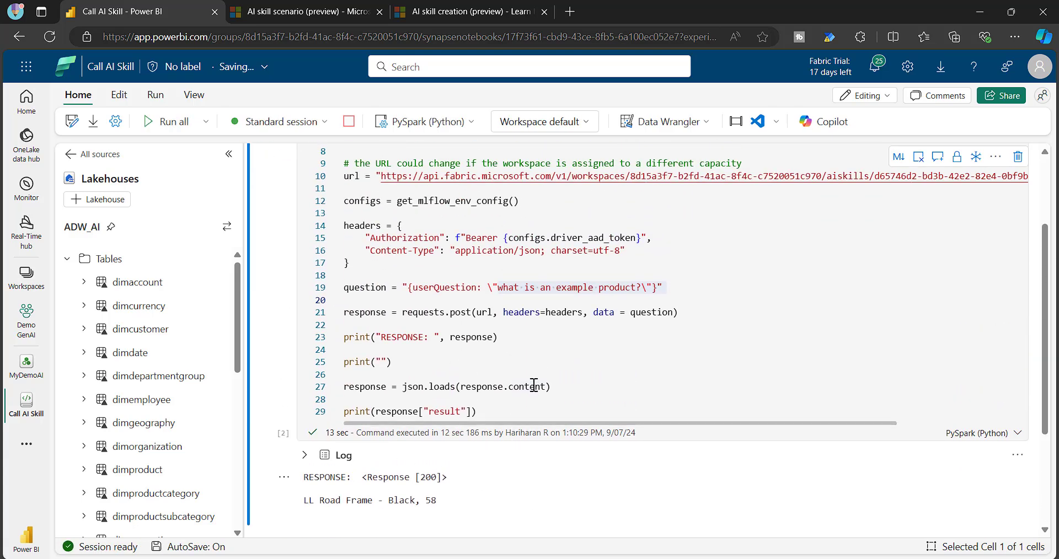
{"action": "left_click_drag", "start_coordinate": [304, 501], "coordinate": [450, 505]}
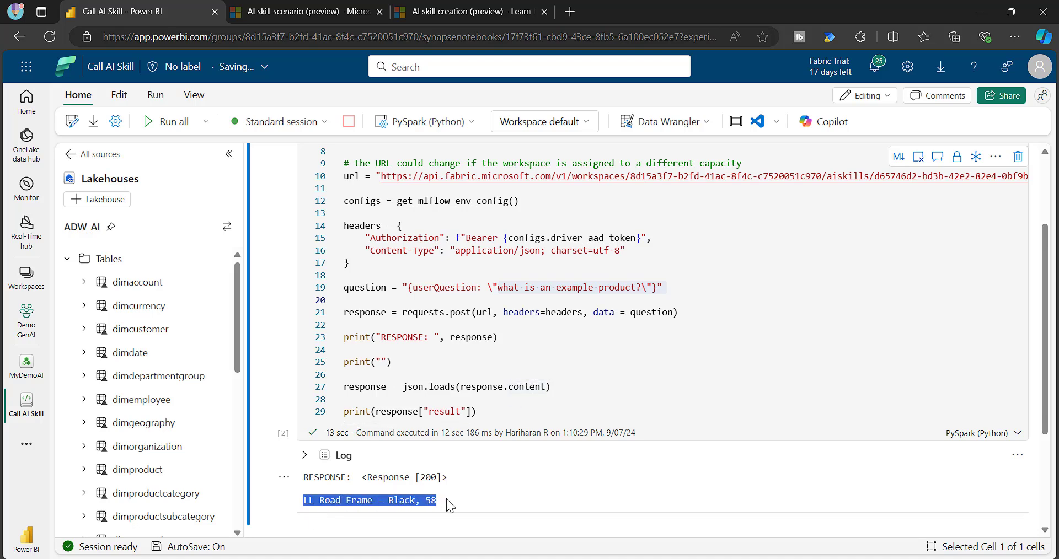
{"action": "right_click", "coordinate": [449, 503]}
{"action": "left_click", "coordinate": [480, 384]}
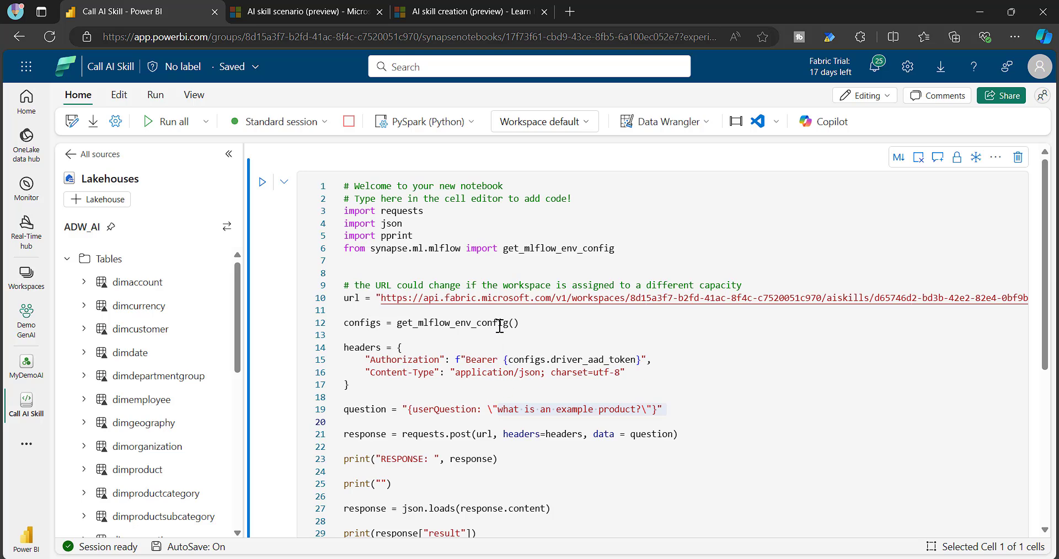
{"action": "left_click", "coordinate": [461, 8]}
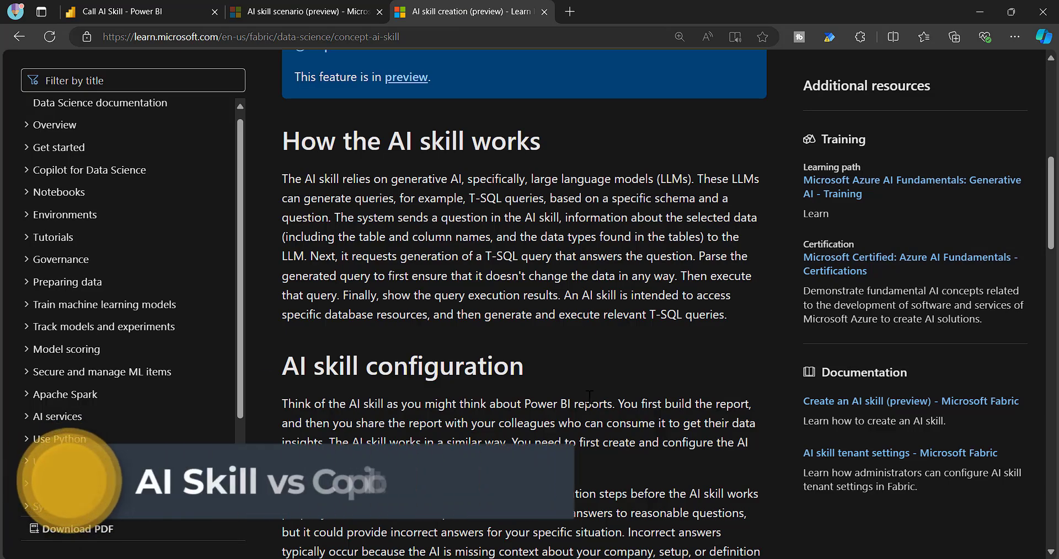
- Scroll the AI skill article to the 'Difference between an AI skill and a copilot' section
{"action": "scroll", "coordinate": [588, 399], "scroll_direction": "down", "scroll_amount": 3}
{"action": "scroll", "coordinate": [588, 399], "scroll_direction": "down", "scroll_amount": 3}
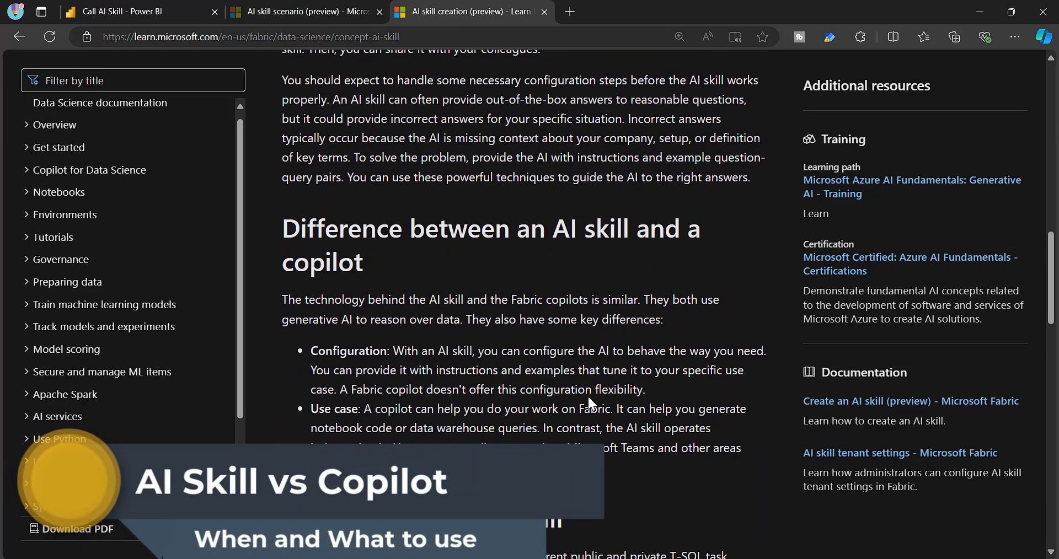
{"action": "scroll", "coordinate": [588, 395], "scroll_direction": "up", "scroll_amount": 2, "text": "ctrl"}
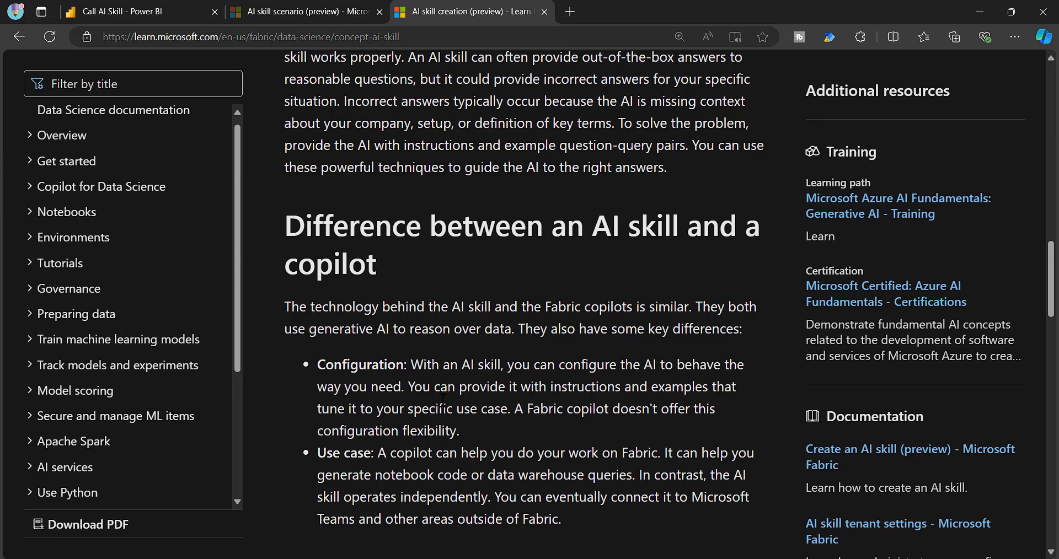
{"action": "scroll", "coordinate": [441, 401], "scroll_direction": "down", "scroll_amount": 1}
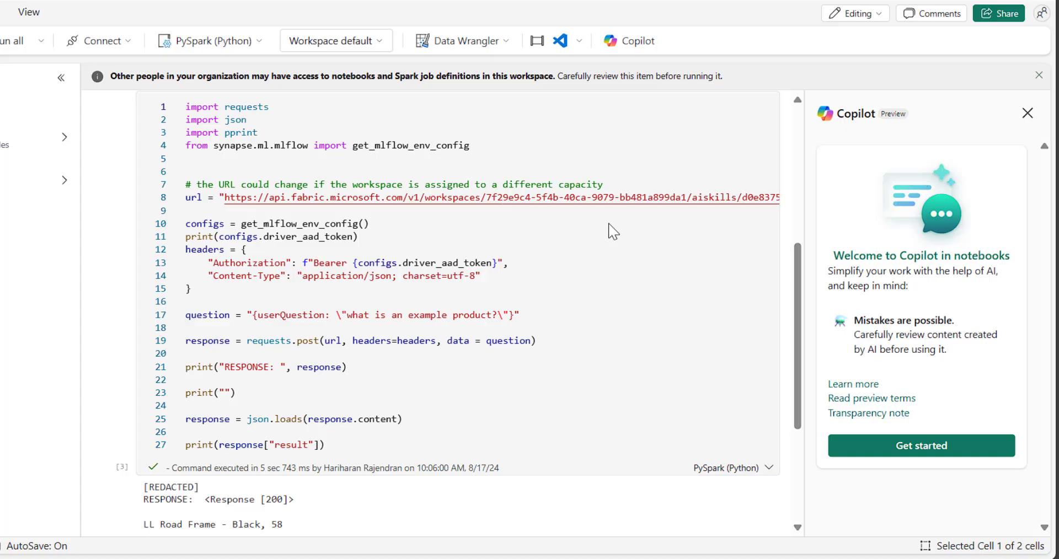
- Reopen the notebook's Copilot pane and get started with Copilot
{"action": "left_click", "coordinate": [634, 42]}
{"action": "left_click", "coordinate": [634, 42]}
{"action": "left_click", "coordinate": [882, 452]}
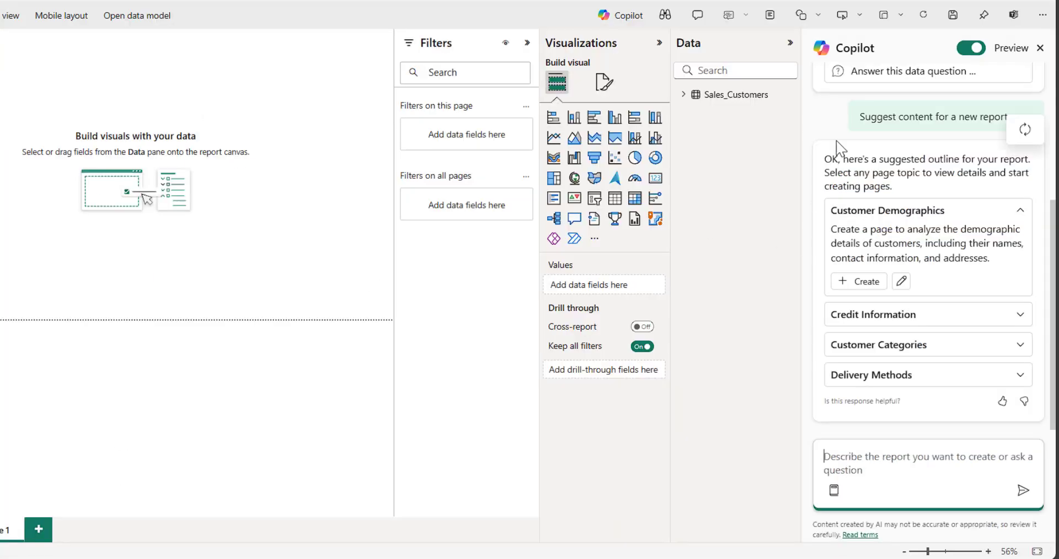
- Have the report Copilot create the Customer Demographics page
{"action": "left_click", "coordinate": [859, 282]}
{"action": "double_click", "coordinate": [866, 50]}
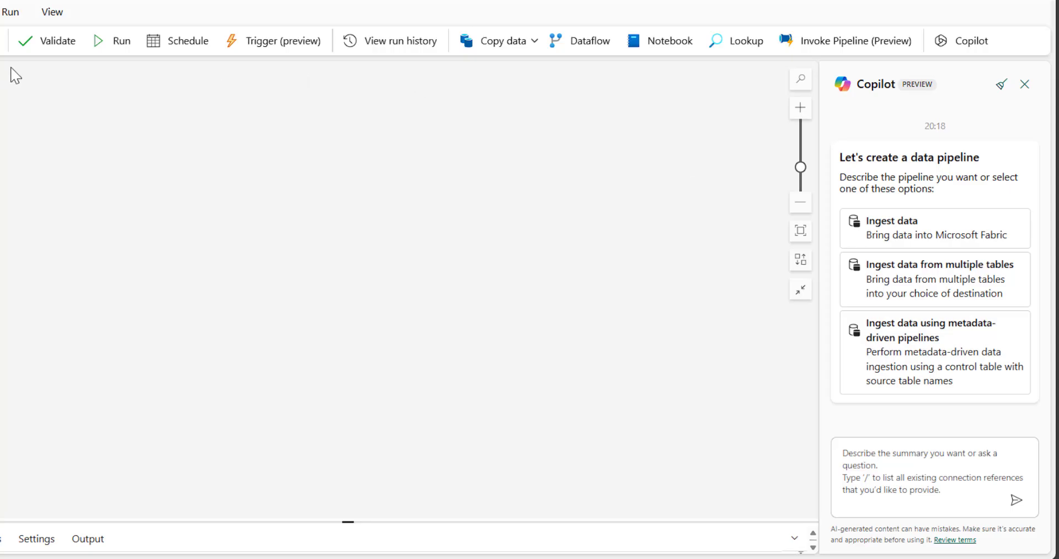
{"action": "left_click", "coordinate": [391, 241]}
- Add a Copy data activity to the pipeline and send Copilot the Ingest data request
{"action": "left_click", "coordinate": [485, 41]}
{"action": "left_click", "coordinate": [508, 94]}
{"action": "left_click", "coordinate": [912, 227]}
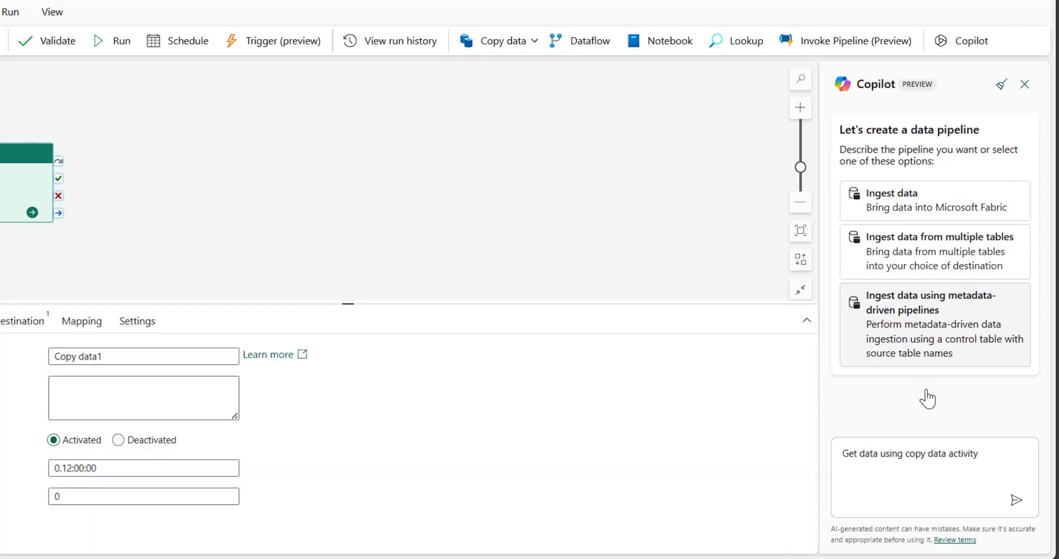
{"action": "left_click", "coordinate": [1016, 500]}
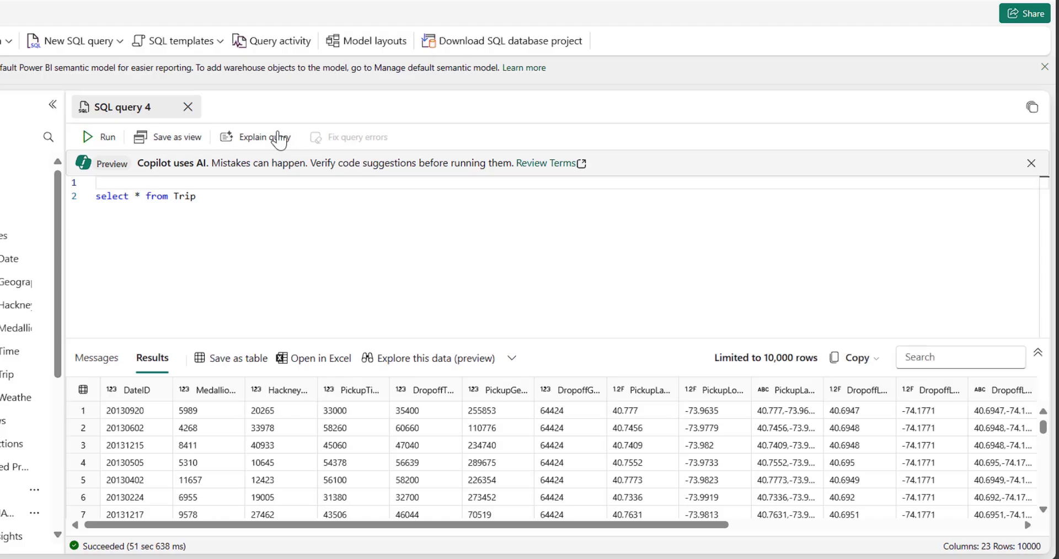
{"action": "left_click_drag", "start_coordinate": [233, 197], "coordinate": [87, 201]}
- Have Copilot explain the select * from Trip query, then review the Copilot vs AI Skill slide
{"action": "left_click", "coordinate": [303, 225]}
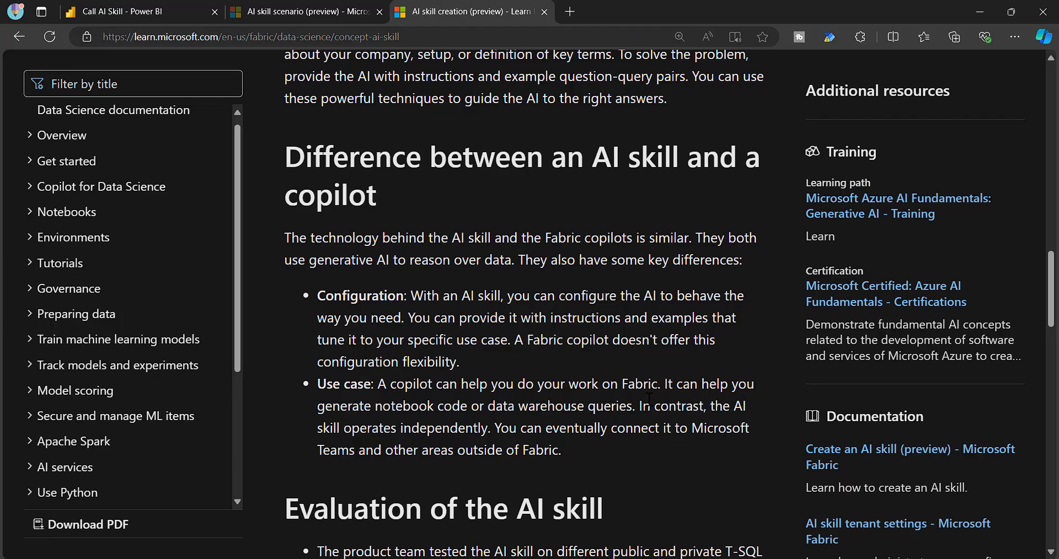
{"action": "scroll", "coordinate": [499, 306], "scroll_direction": "down", "scroll_amount": 8}
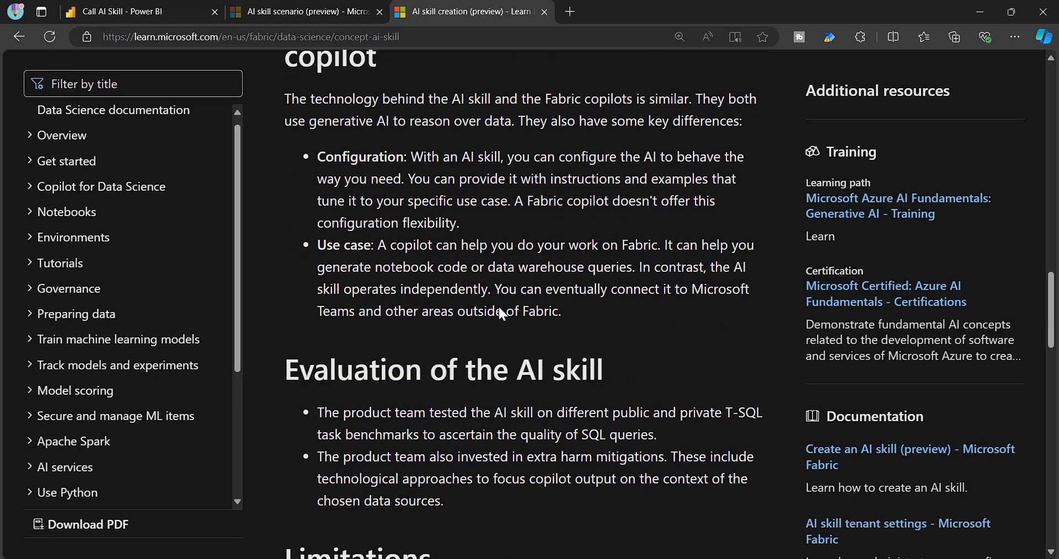
- Scroll to Limitations, highlighting the single warehouse and Fabric copilots bullets while reading
{"action": "scroll", "coordinate": [501, 305], "scroll_direction": "down", "scroll_amount": 2}
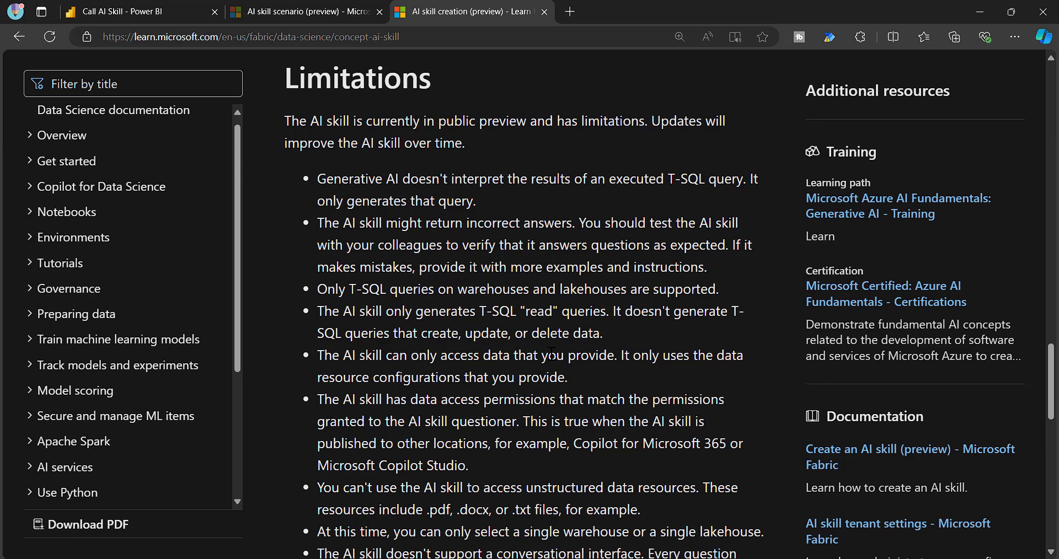
{"action": "scroll", "coordinate": [552, 353], "scroll_direction": "down", "scroll_amount": 1}
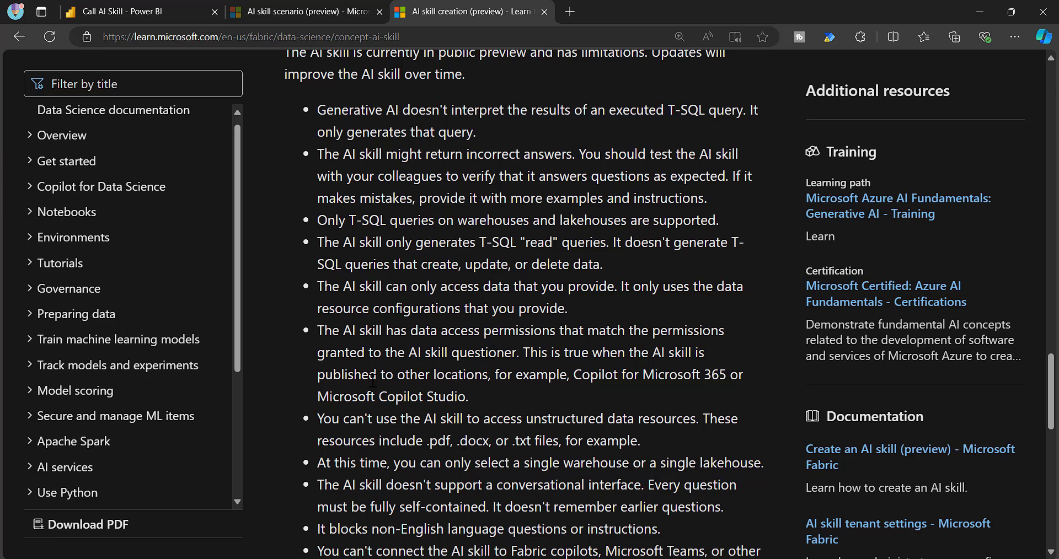
{"action": "left_click_drag", "start_coordinate": [365, 419], "coordinate": [475, 419]}
{"action": "left_click_drag", "start_coordinate": [409, 463], "coordinate": [474, 463]}
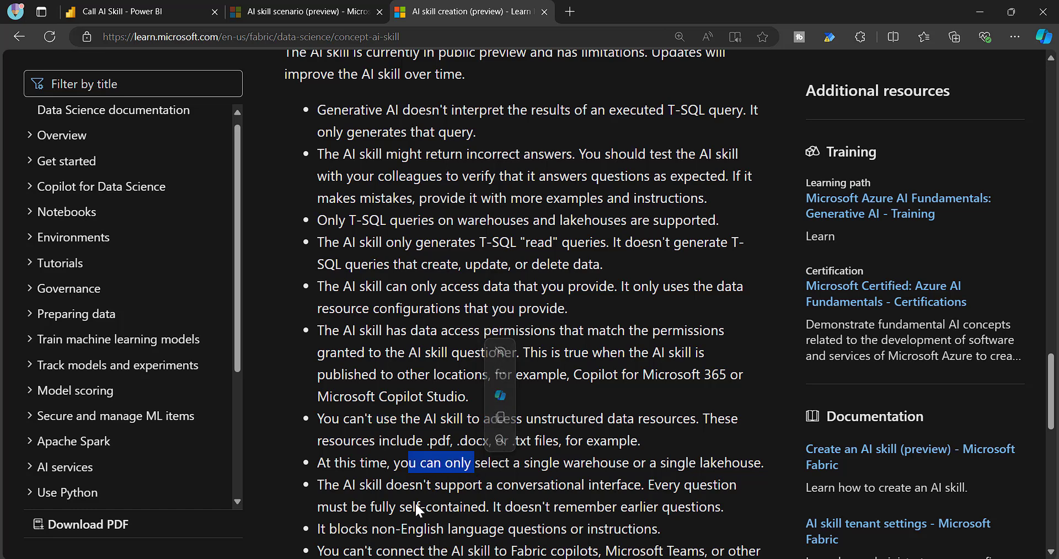
{"action": "left_click_drag", "start_coordinate": [406, 507], "coordinate": [412, 507]}
{"action": "left_click", "coordinate": [386, 498]}
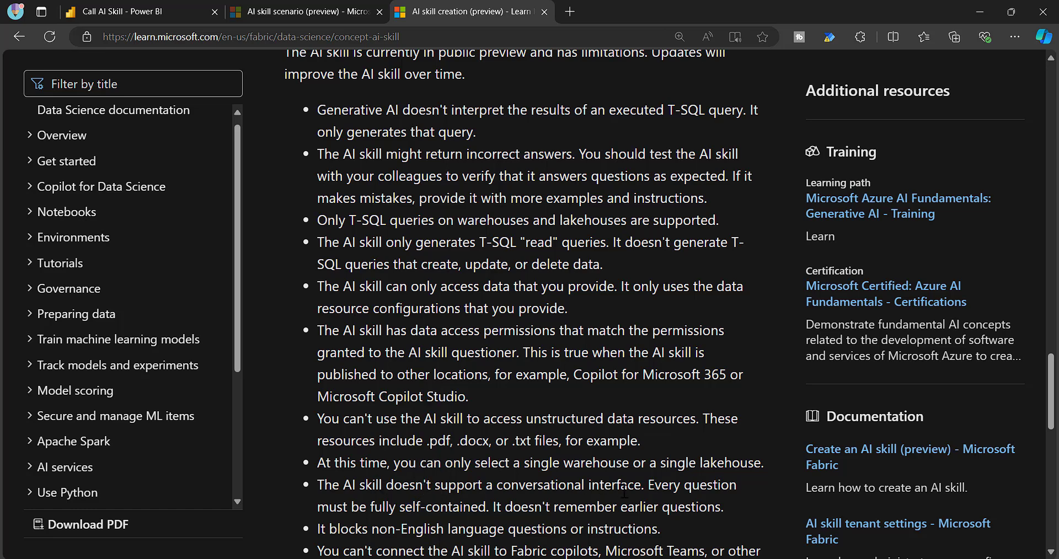
{"action": "scroll", "coordinate": [631, 453], "scroll_direction": "down", "scroll_amount": 1}
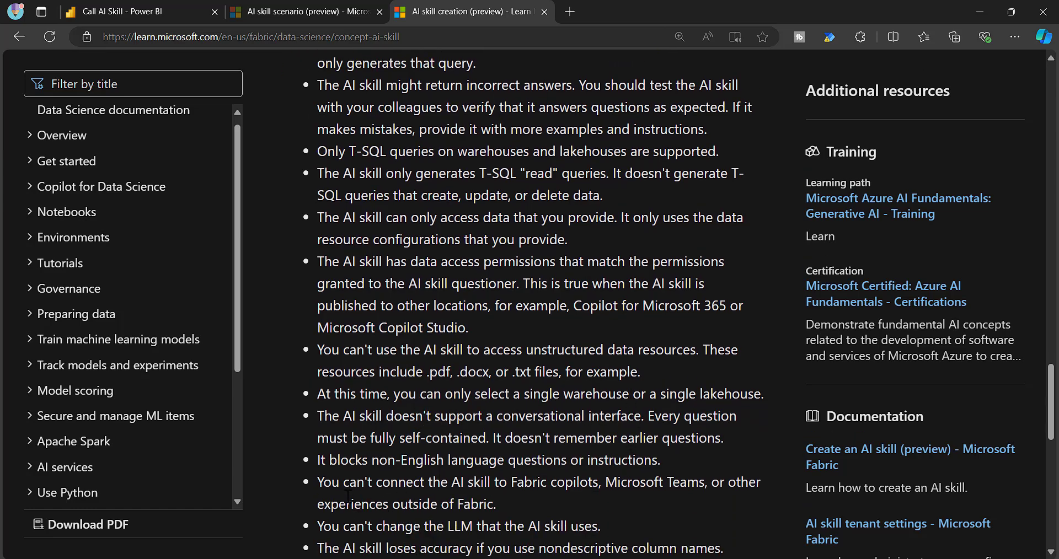
{"action": "left_click_drag", "start_coordinate": [321, 483], "coordinate": [496, 503]}
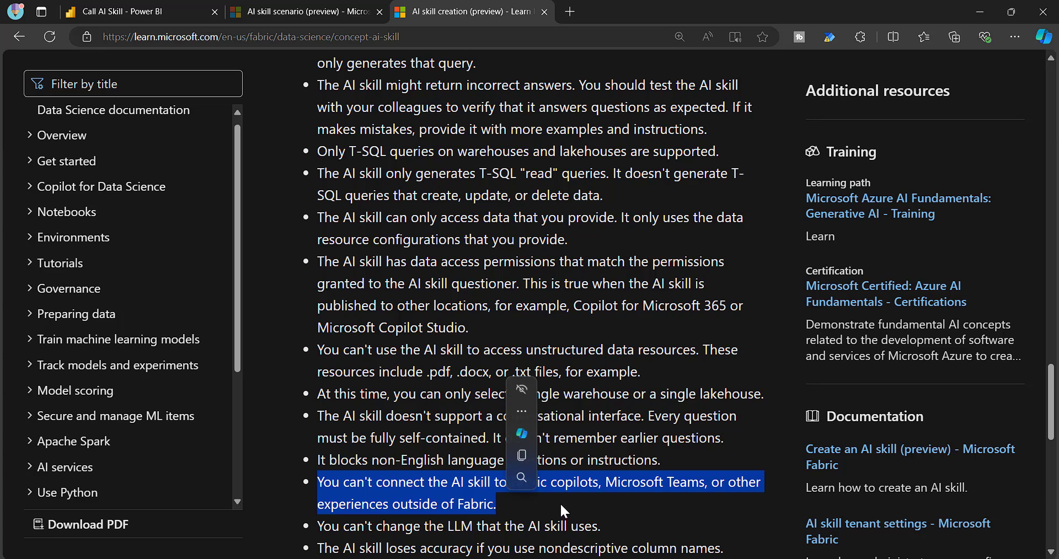
{"action": "left_click", "coordinate": [531, 508]}
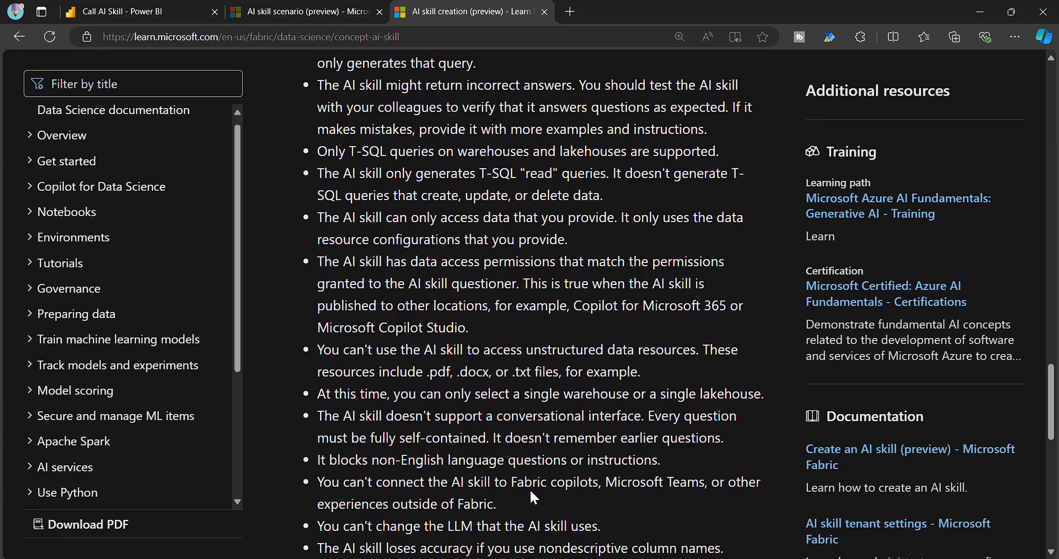
- Read the remaining limitations, then scroll back up to the Limitations heading
{"action": "scroll", "coordinate": [532, 489], "scroll_direction": "down", "scroll_amount": 1}
{"action": "left_click_drag", "start_coordinate": [340, 477], "coordinate": [509, 460]}
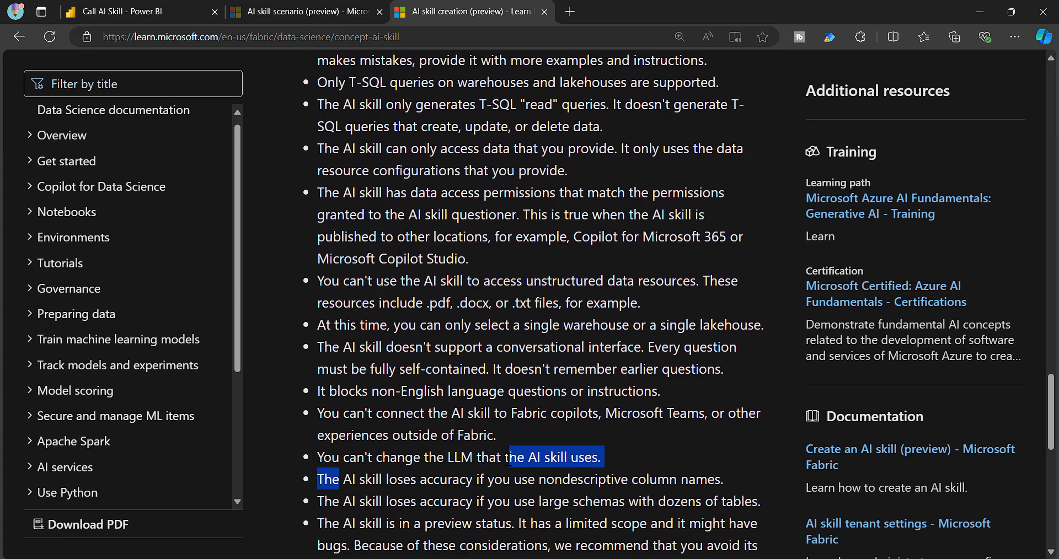
{"action": "left_click", "coordinate": [615, 460]}
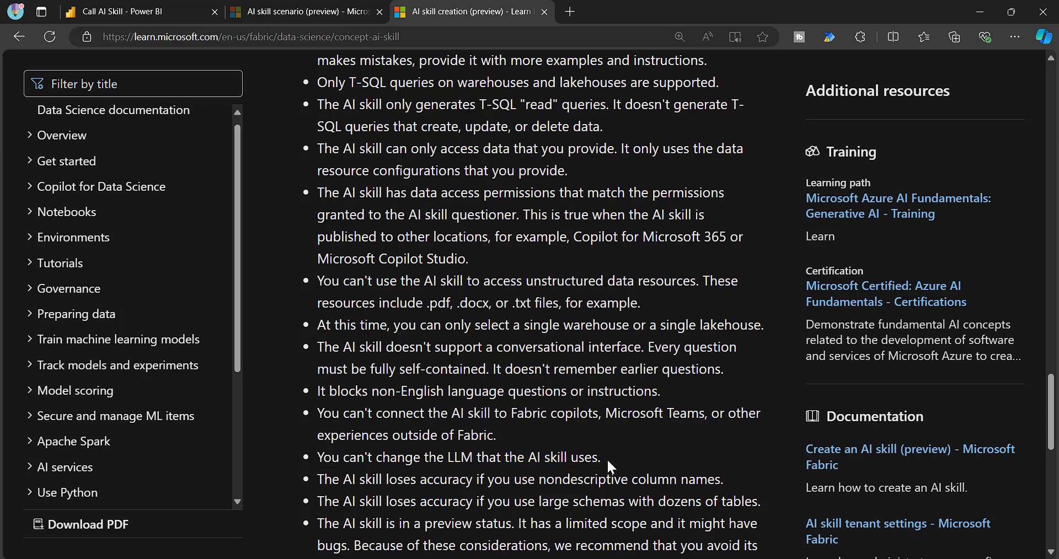
{"action": "scroll", "coordinate": [448, 484], "scroll_direction": "down", "scroll_amount": 4}
{"action": "scroll", "coordinate": [484, 469], "scroll_direction": "up", "scroll_amount": 5}
{"action": "scroll", "coordinate": [484, 469], "scroll_direction": "up", "scroll_amount": 5}
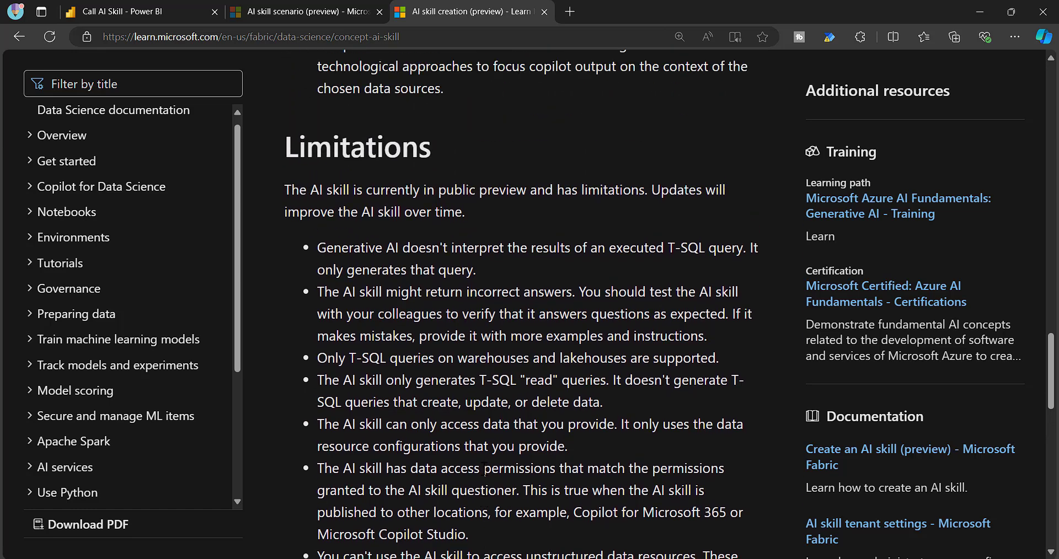